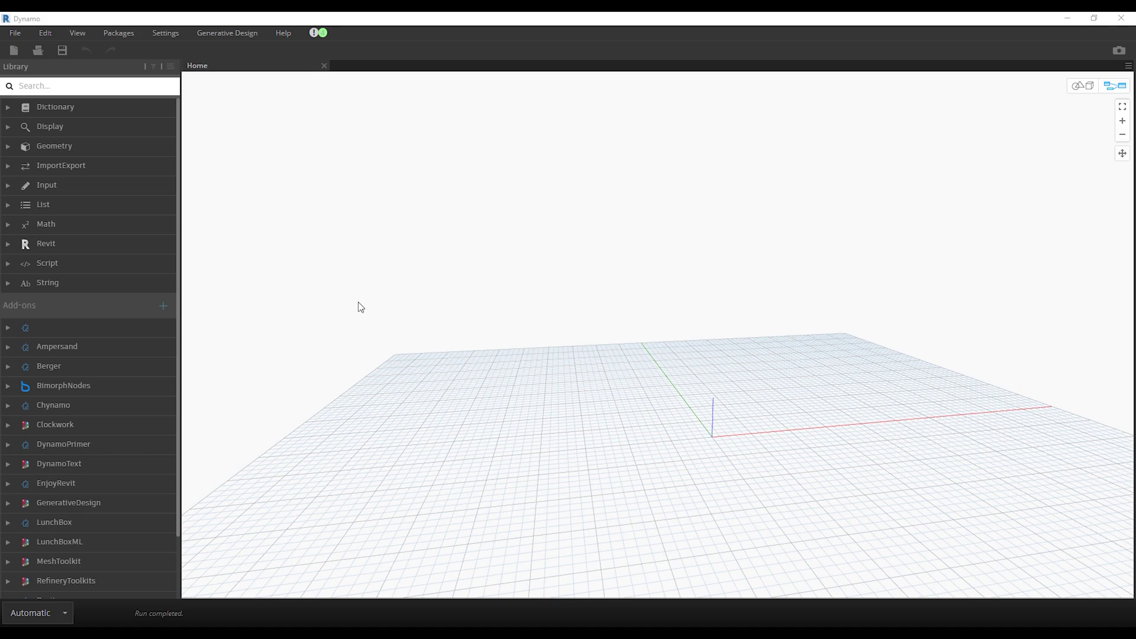
- Add a Python Script node from the Library's Script > Editor category
click(133, 262)
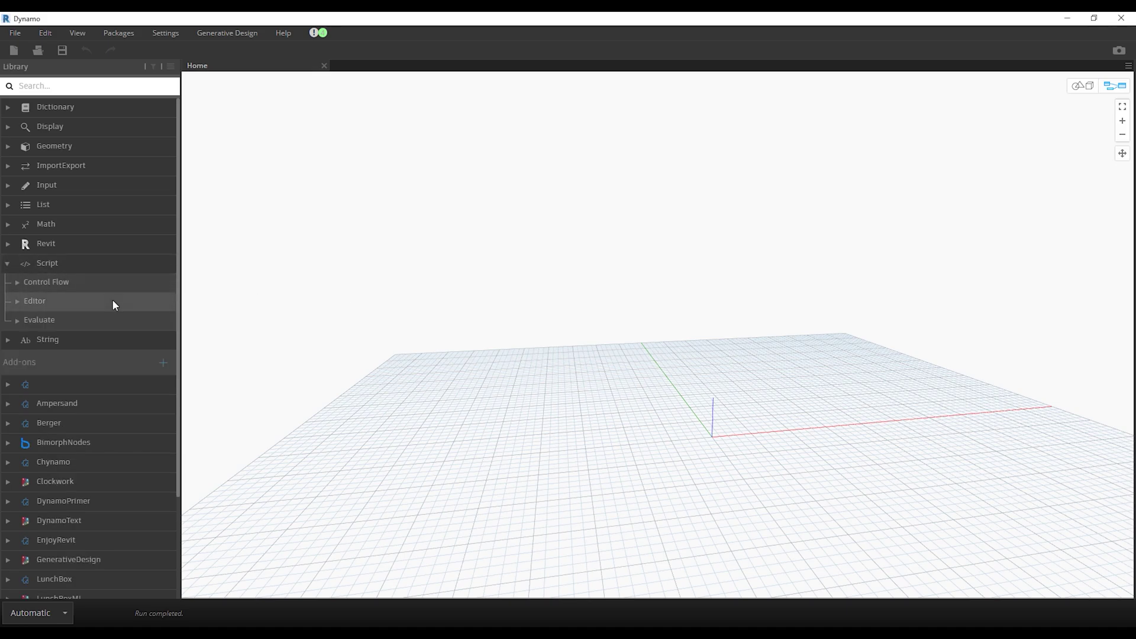
click(115, 303)
click(106, 338)
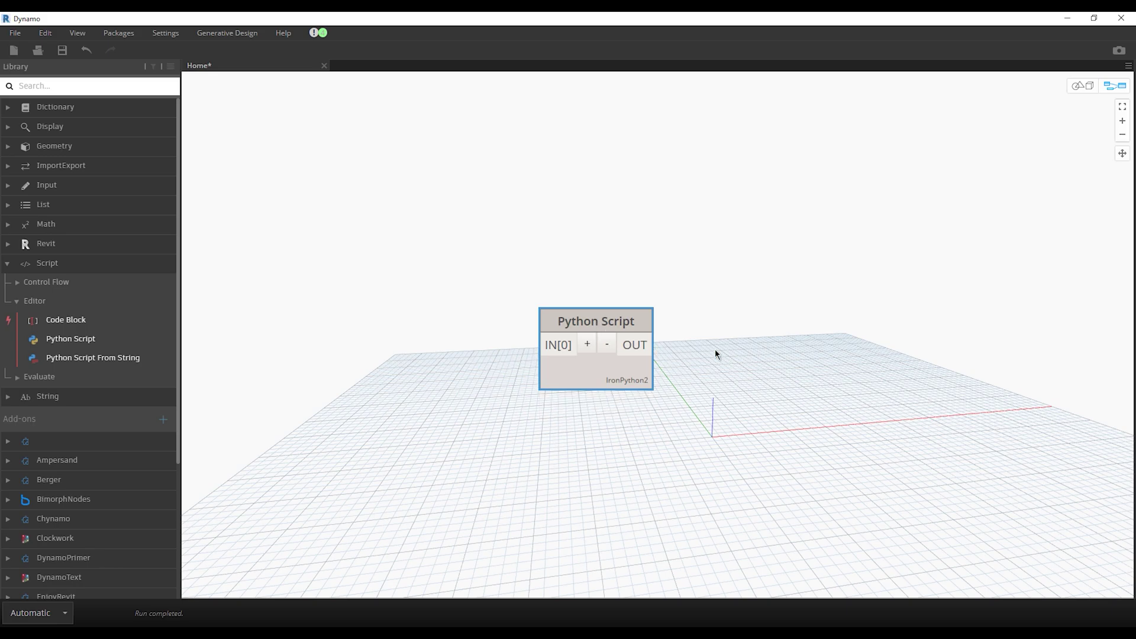
- Add Number, String and Number Slider input nodes, spread out with the Python Script below them
click(87, 186)
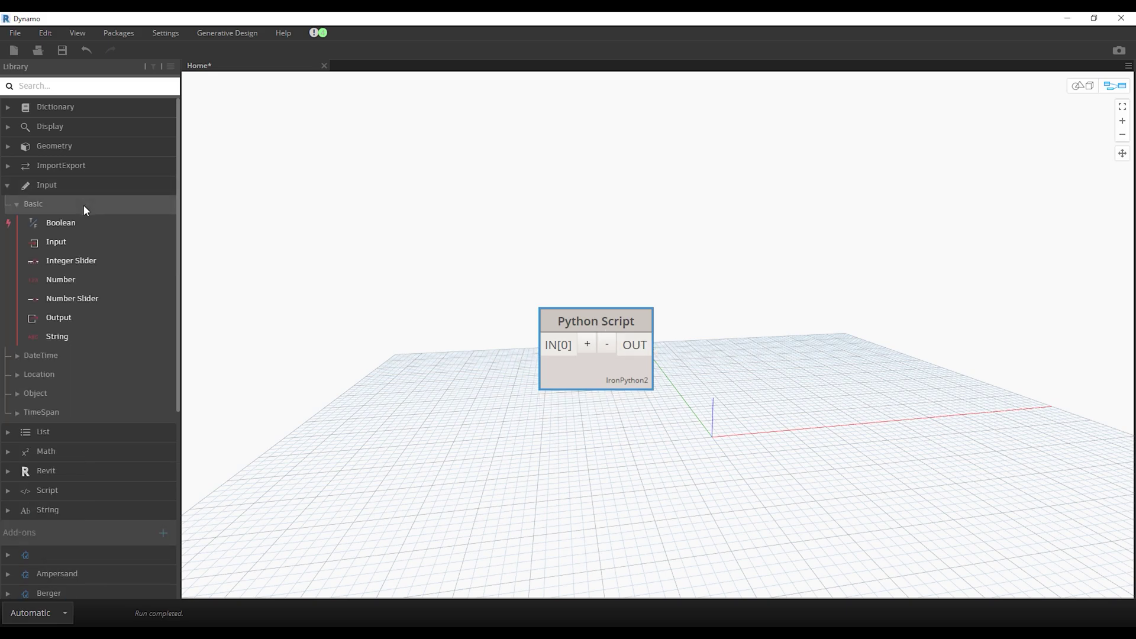
click(77, 279)
click(84, 335)
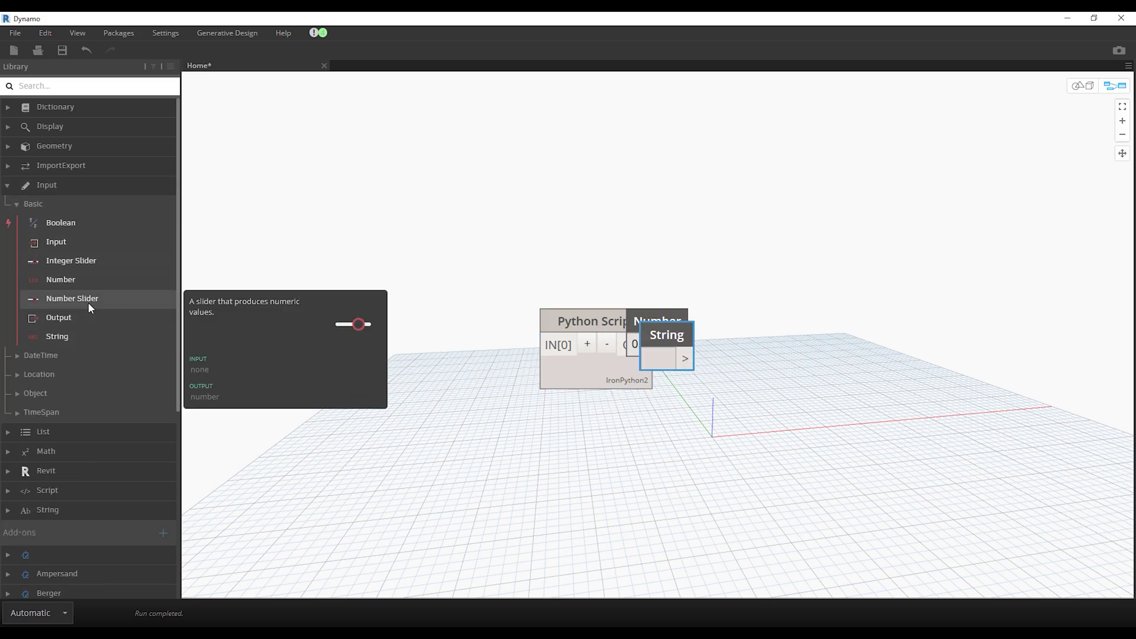
click(88, 301)
mouse_move(657, 320)
mouse_down()
mouse_move(352, 188)
mouse_move(362, 260)
mouse_up()
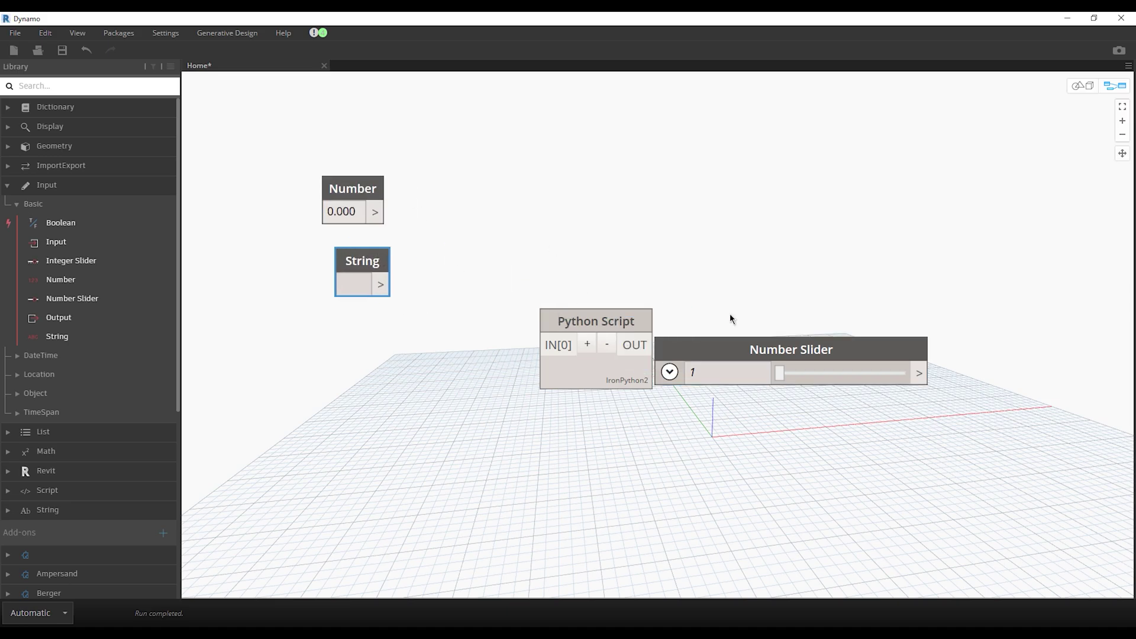
drag(784, 351, 352, 334)
scroll(532, 441, down, 3)
drag(575, 360, 506, 459)
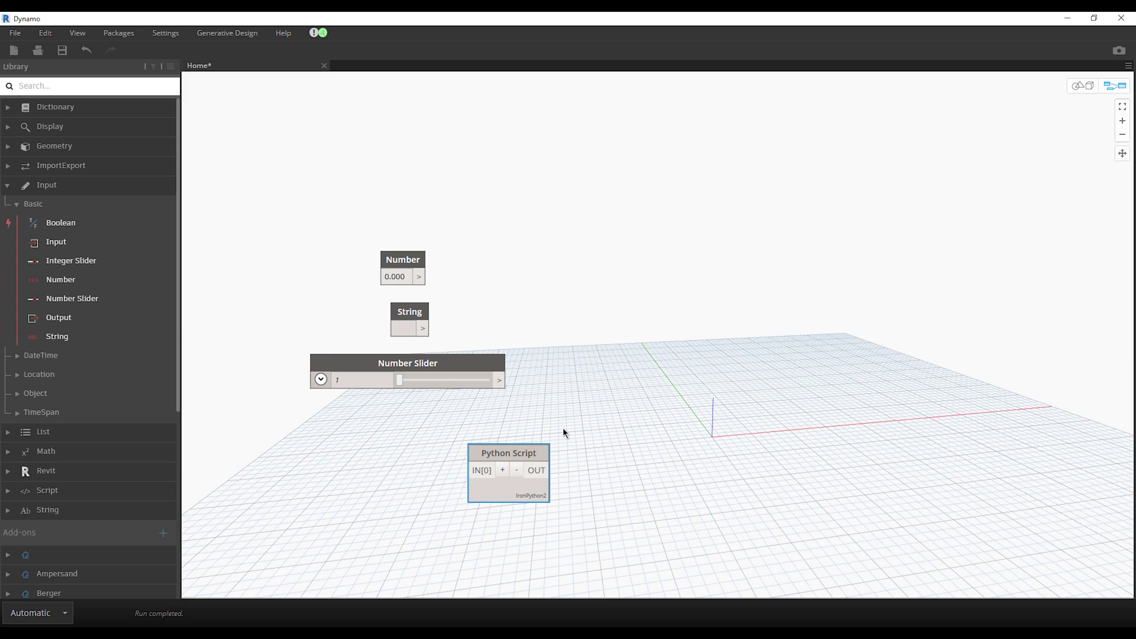
- Add three Watch nodes and wire the Number, String and Number Slider into them
right_click(558, 254)
text(wat)
click(599, 290)
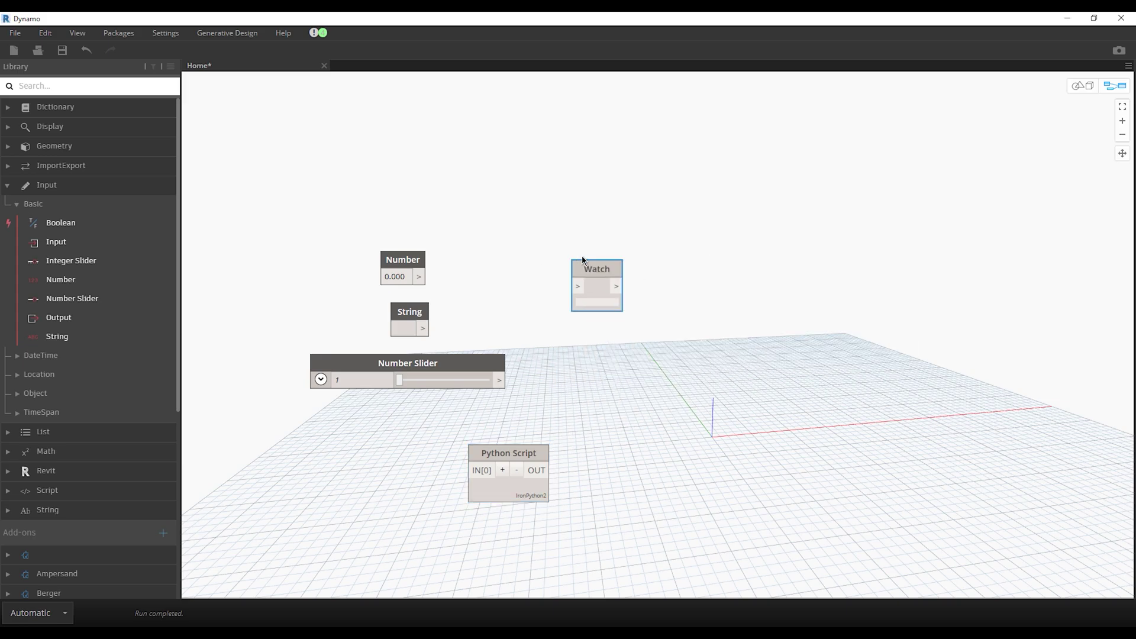
drag(594, 269, 572, 243)
key(ctrl+c)
key(ctrl+v)
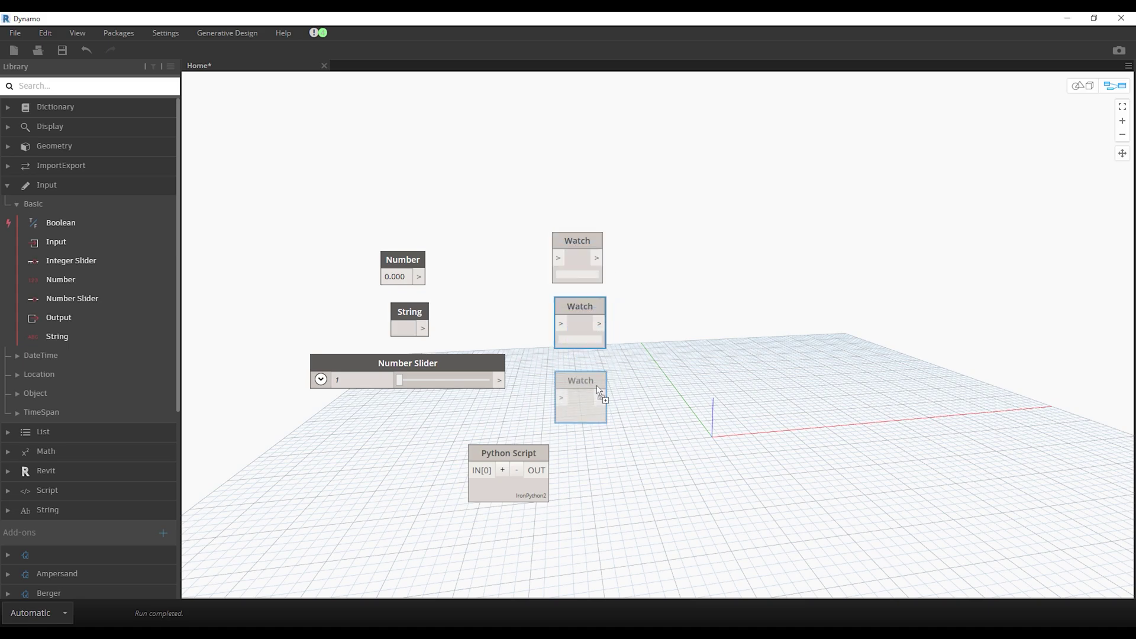
key(ctrl+v)
drag(419, 276, 558, 258)
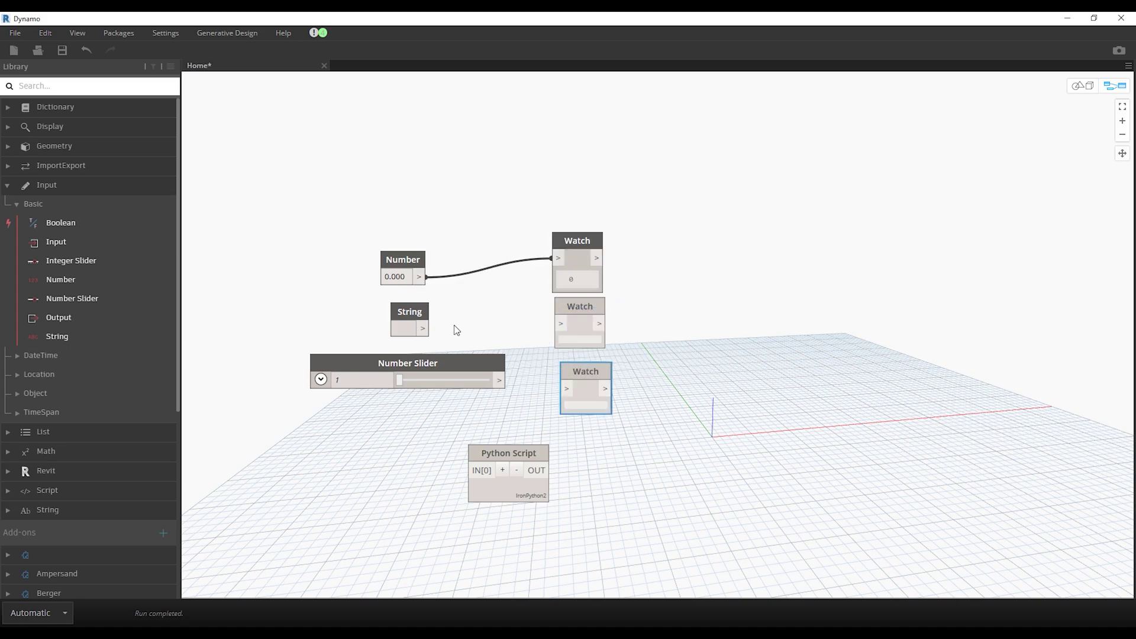
drag(422, 328, 560, 324)
drag(498, 379, 566, 388)
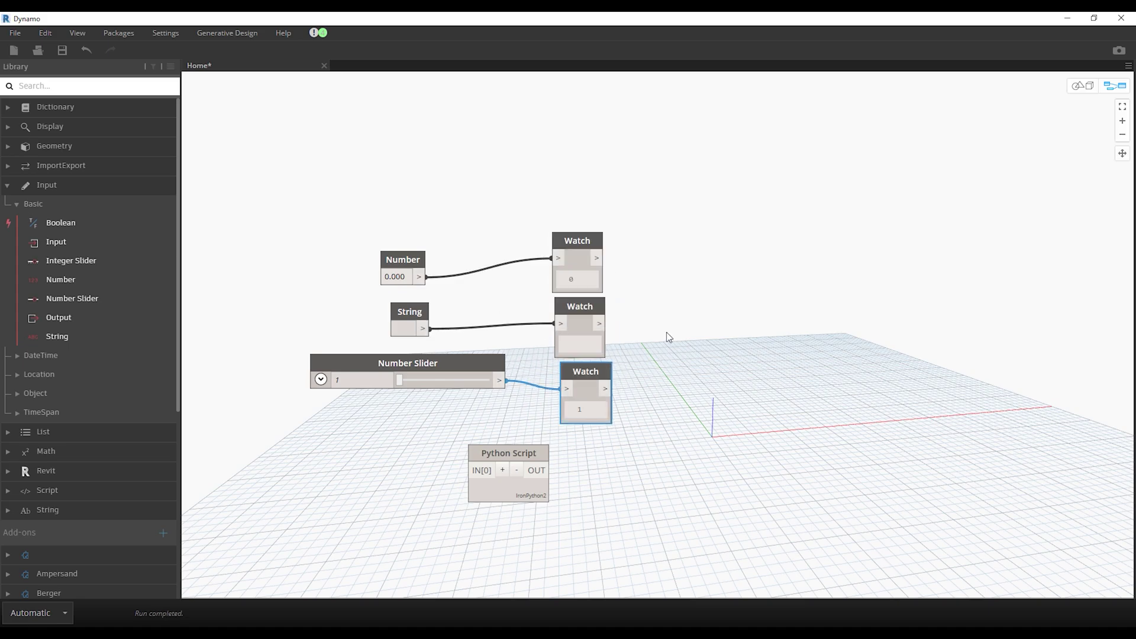
- Open the Python Script node's code editor and move it aside
right_click(522, 451)
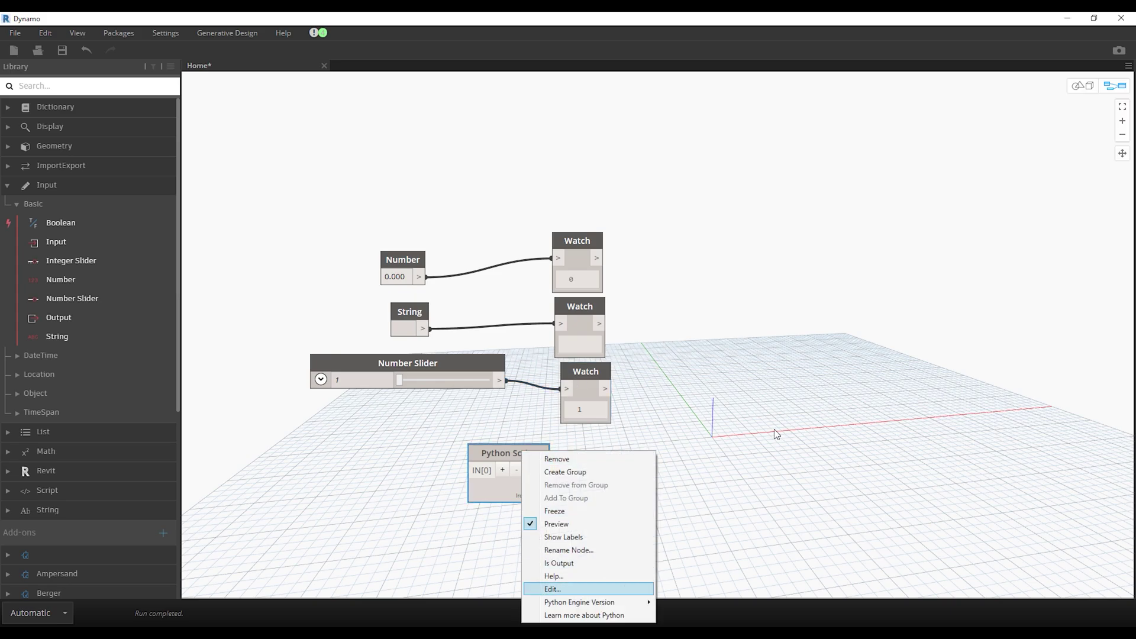
key(Return)
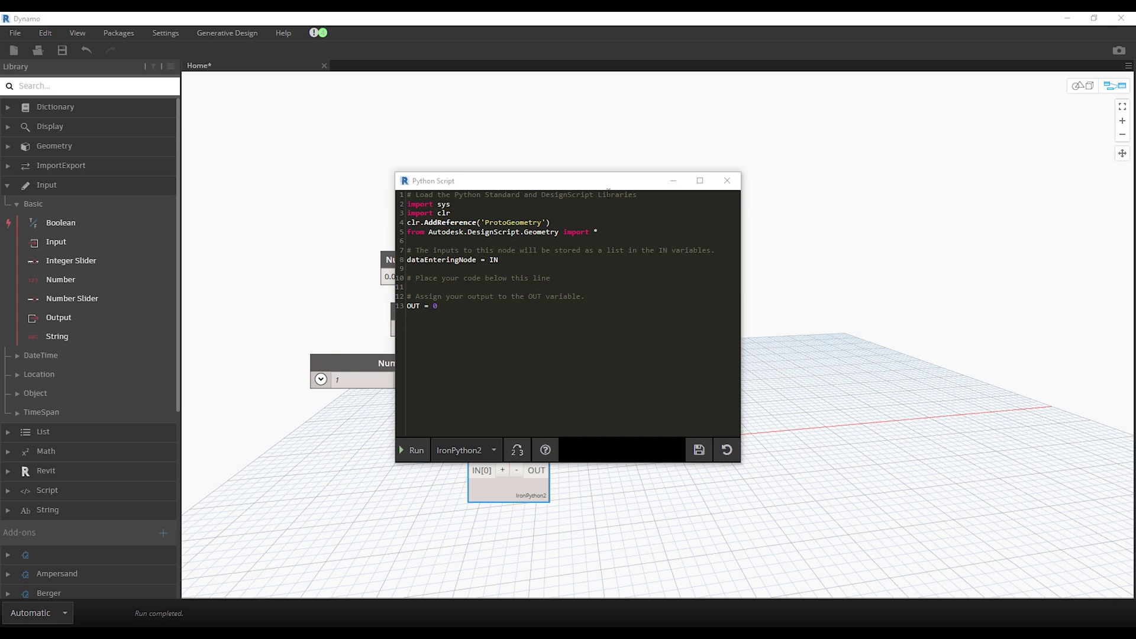
drag(596, 181, 852, 212)
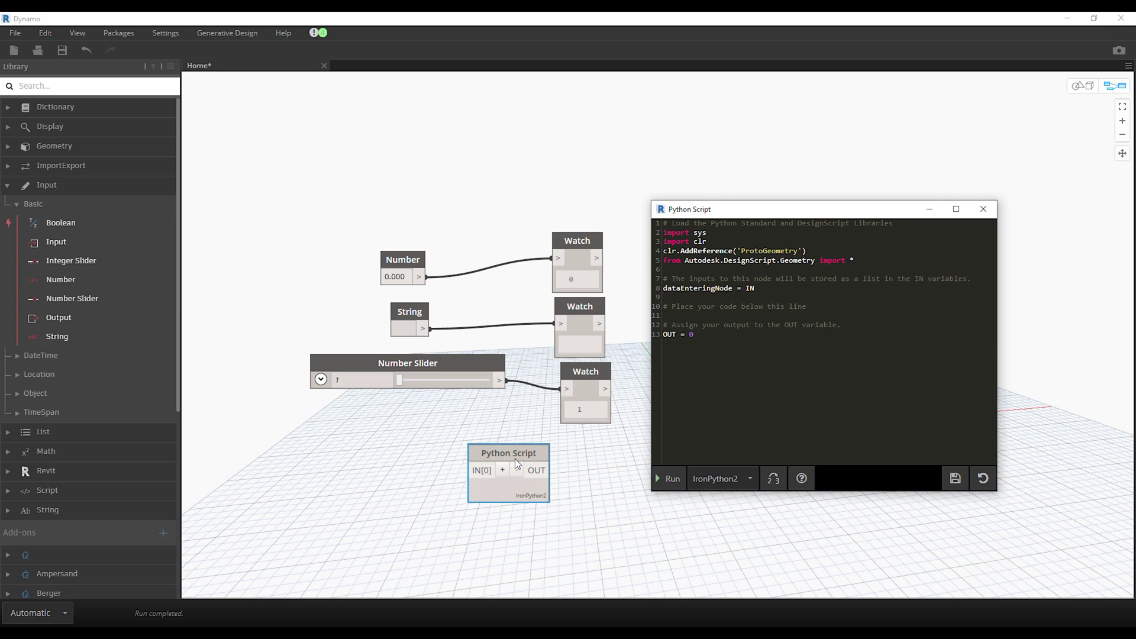
- Add an IN[1] input and wire String to IN[0] and Number Slider to IN[1]
click(504, 469)
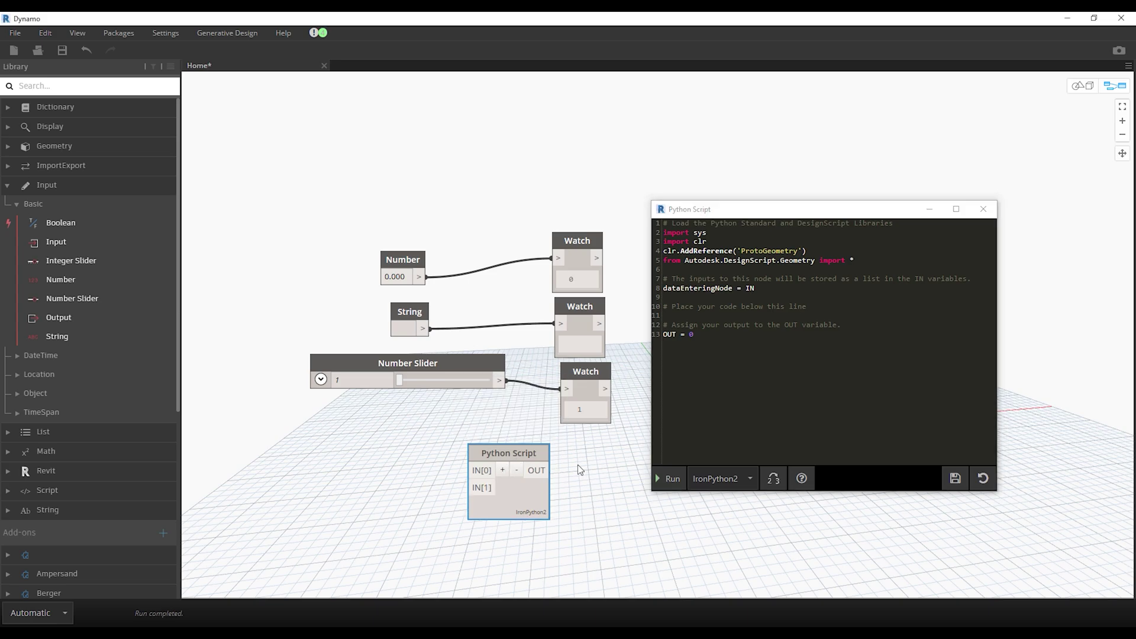
click(422, 328)
click(481, 470)
click(498, 381)
click(472, 481)
drag(508, 496, 575, 502)
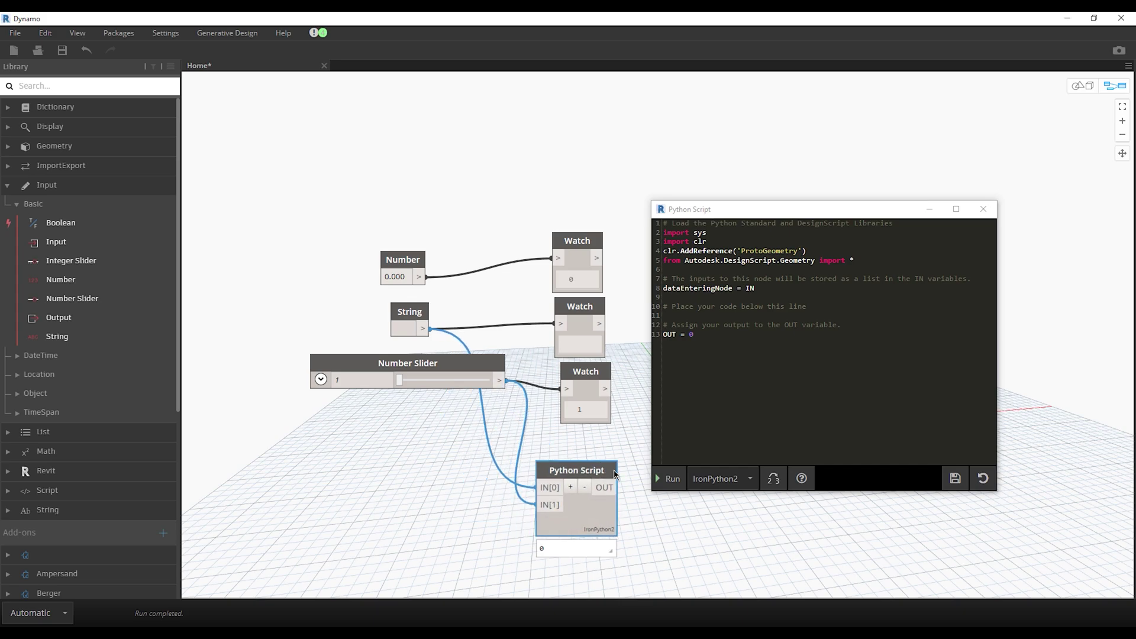
scroll(537, 413, down, 2)
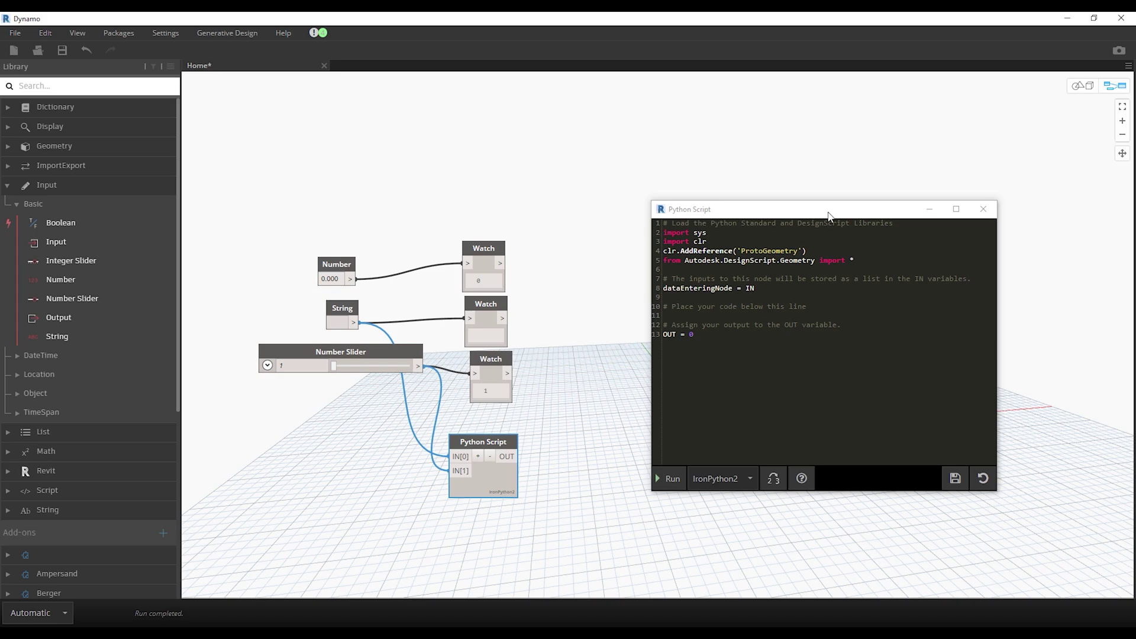
drag(831, 212, 782, 200)
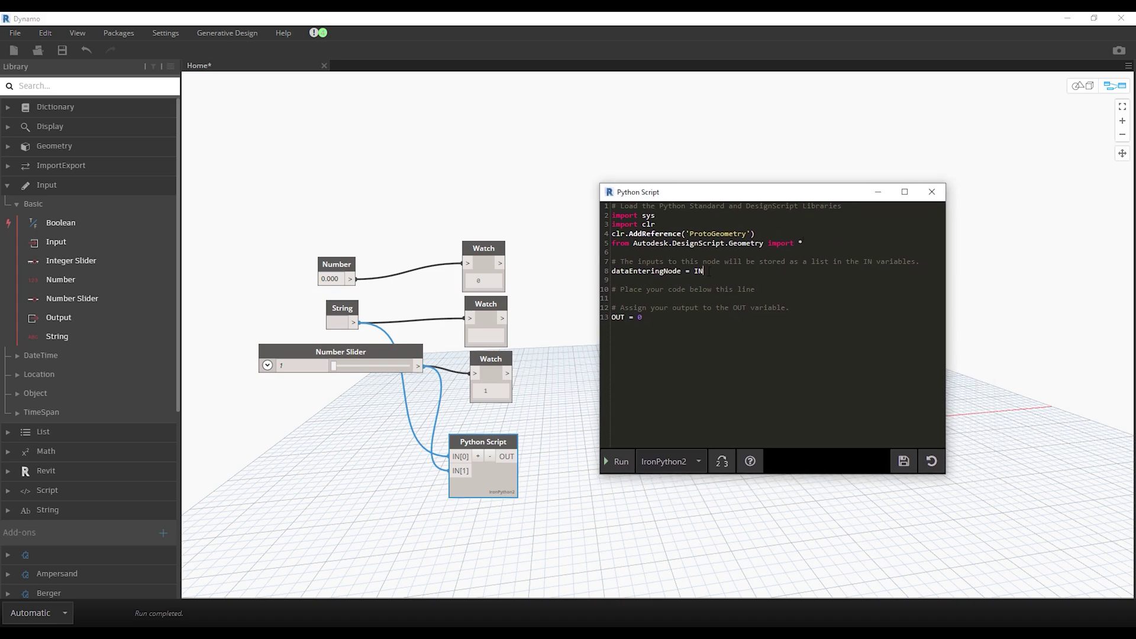
- Change line 13 to OUT = dataEnteringNode and run the script
drag(702, 271, 611, 271)
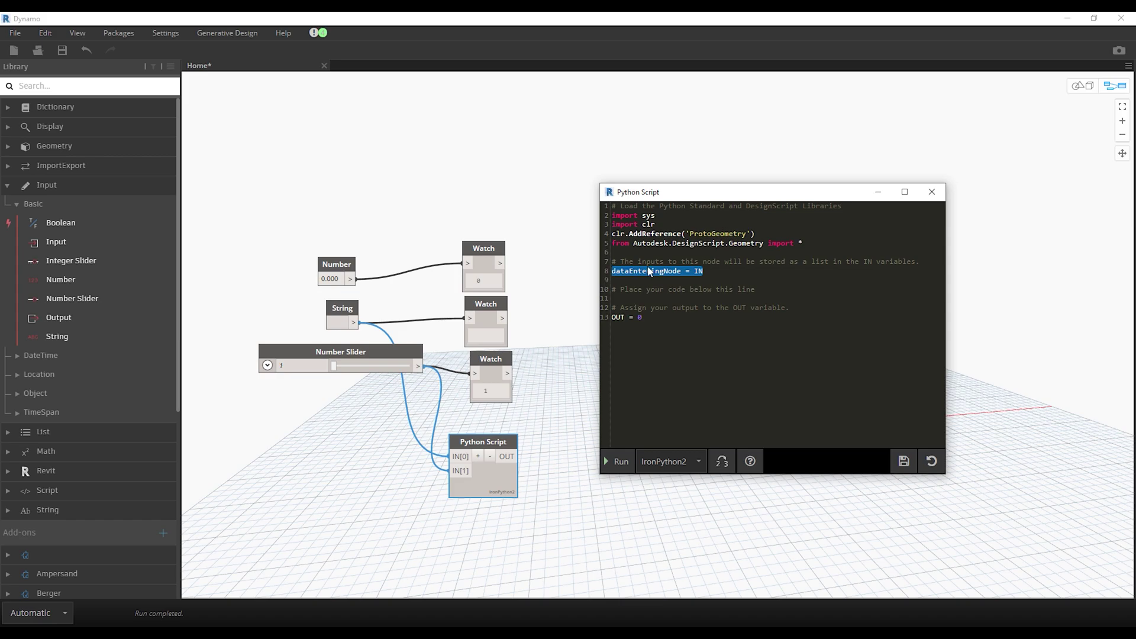
drag(681, 271, 611, 271)
double_click(639, 317)
key(ctrl+v)
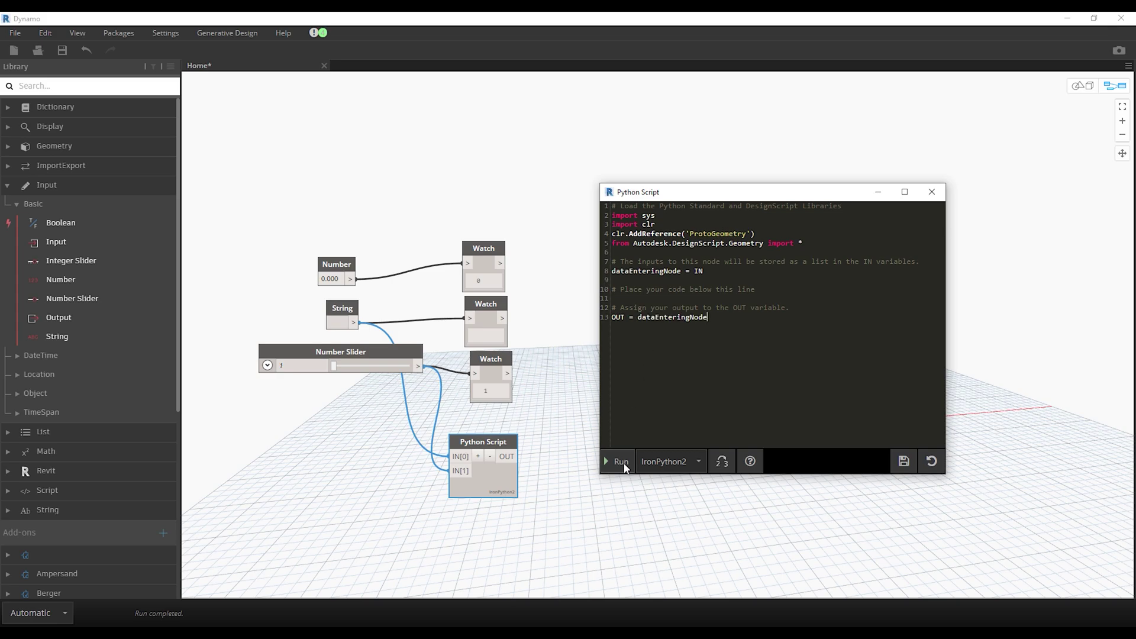
click(625, 467)
drag(650, 192, 737, 220)
- Copy a Watch node and wire the Python Script output into the new copy
click(489, 363)
key(ctrl+c)
key(ctrl+v)
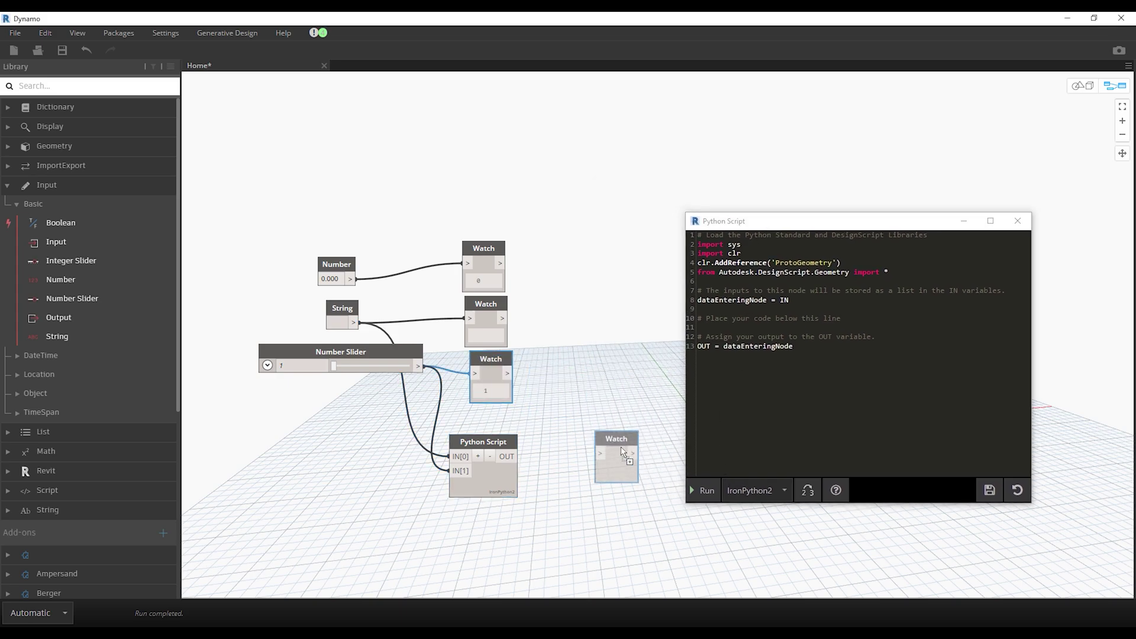
drag(508, 456, 582, 438)
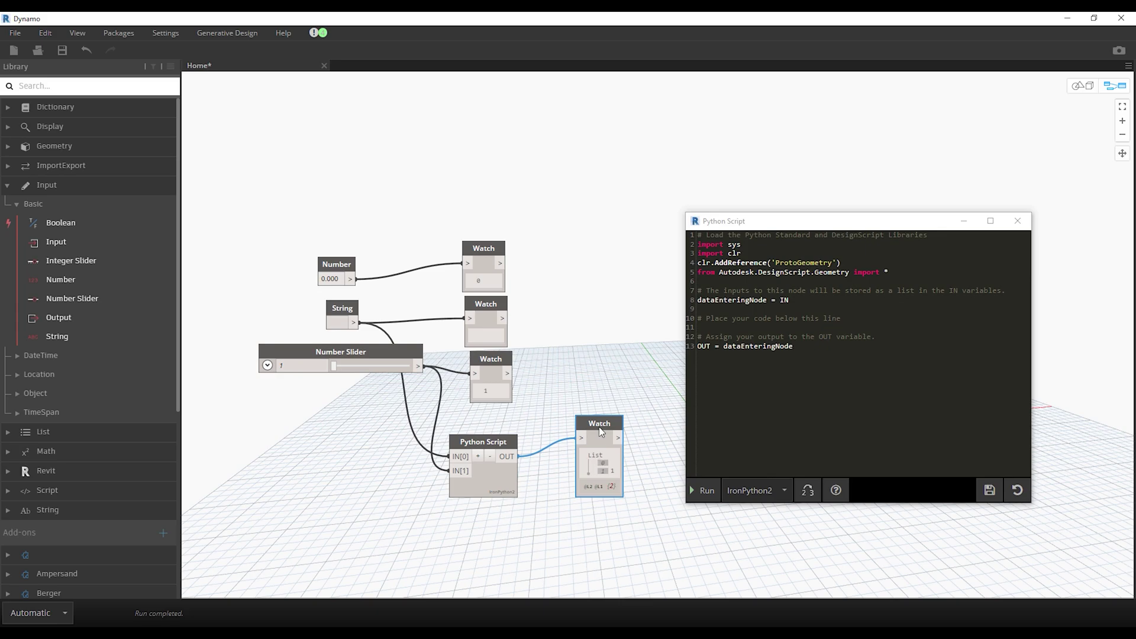
drag(598, 425, 588, 409)
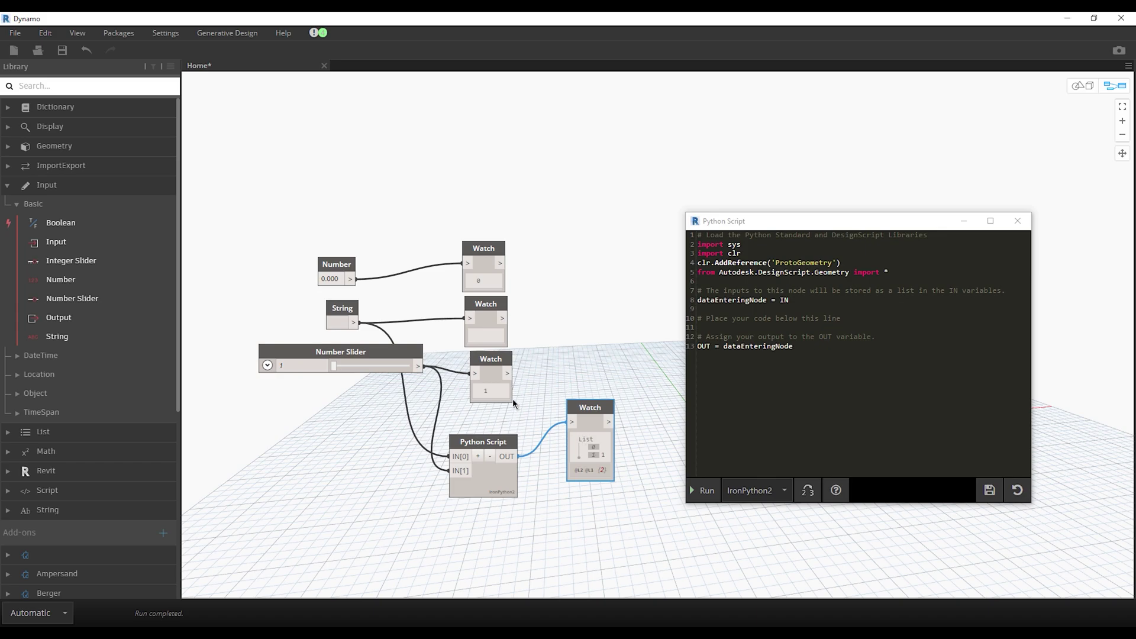
click(343, 323)
- Commit the String node's text, set line 8's index to 0 and run the script
click(357, 381)
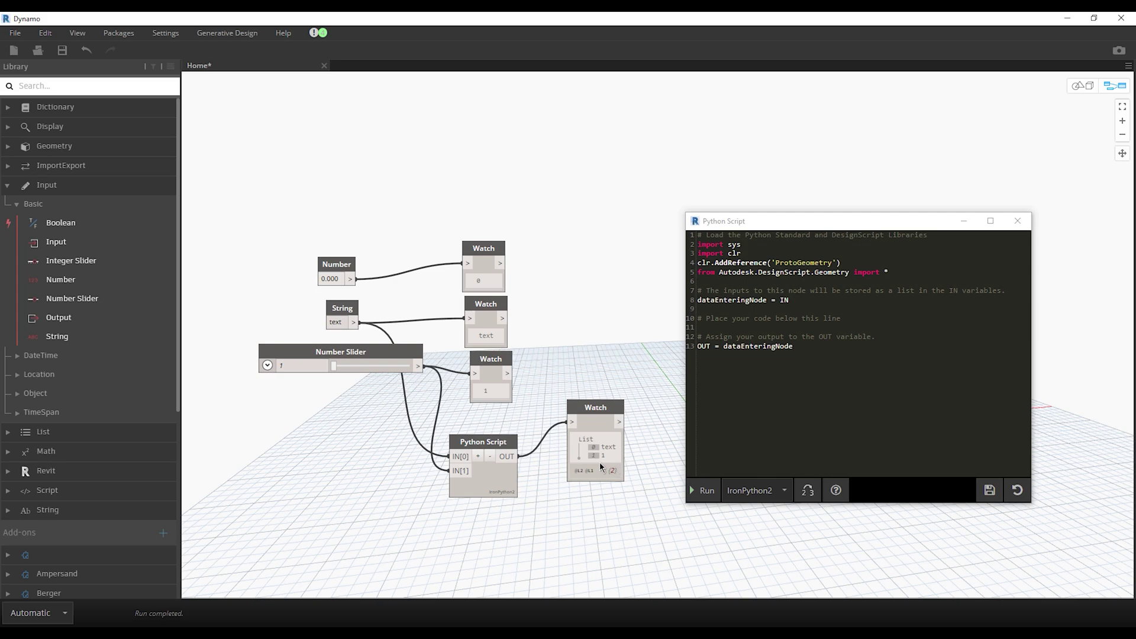
mouse_move(459, 470)
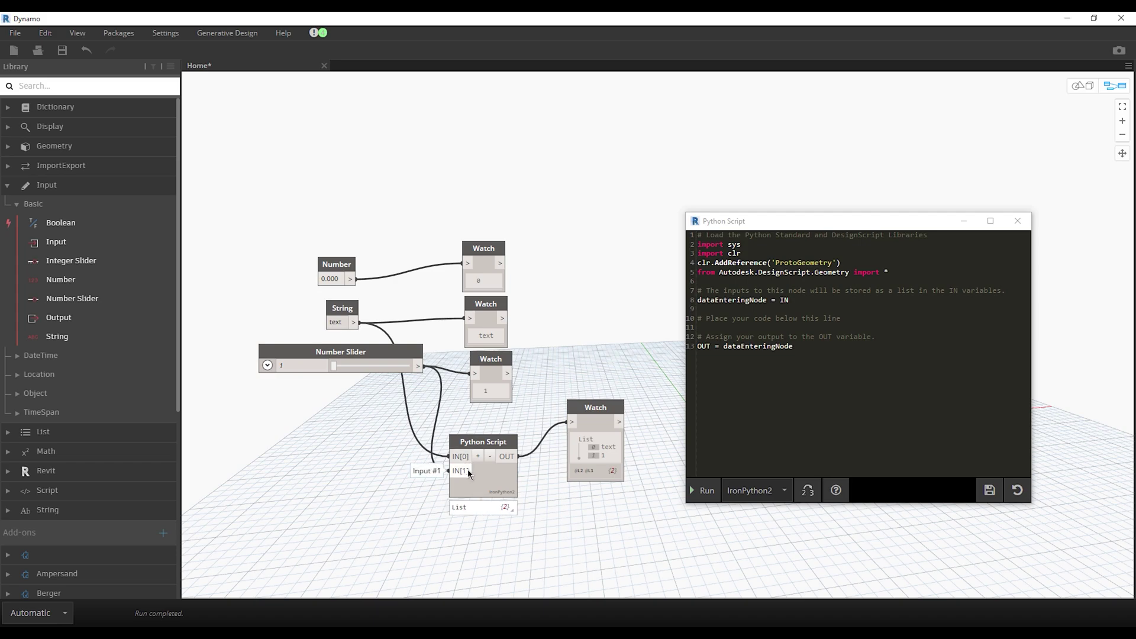
click(785, 300)
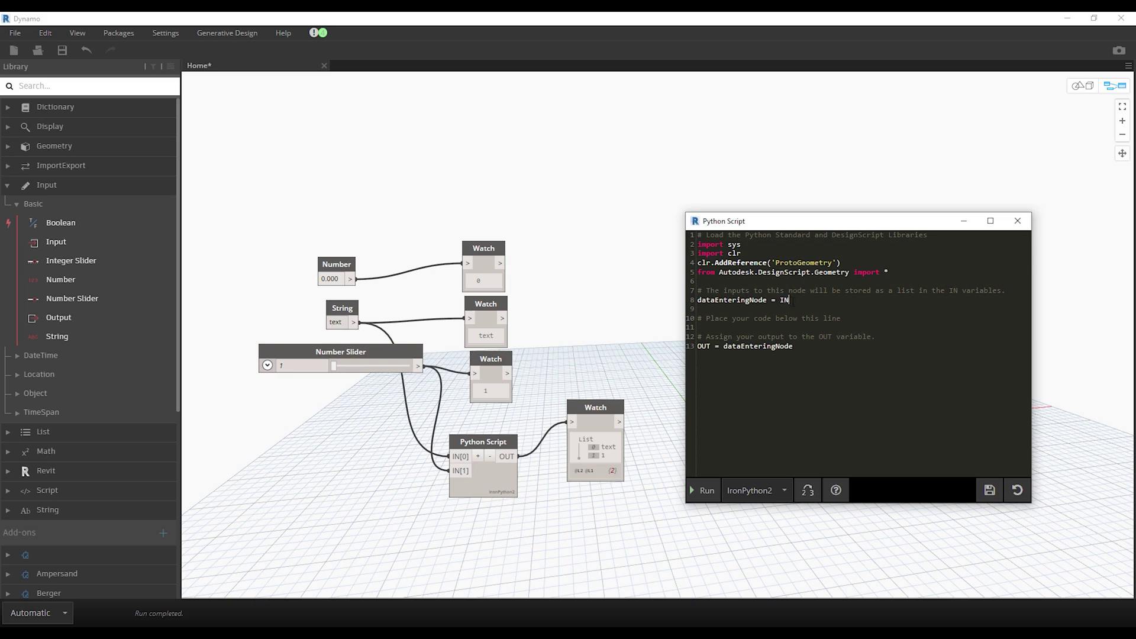
text([0)
click(702, 491)
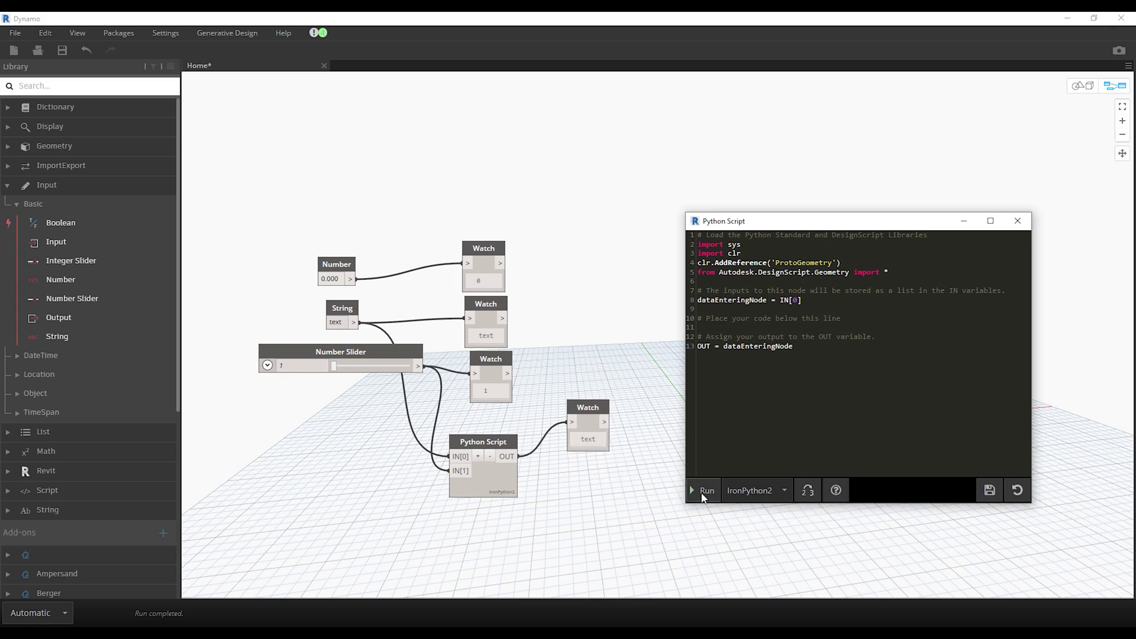
- Change line 8 to read IN[1] and rerun the script
drag(367, 351, 304, 400)
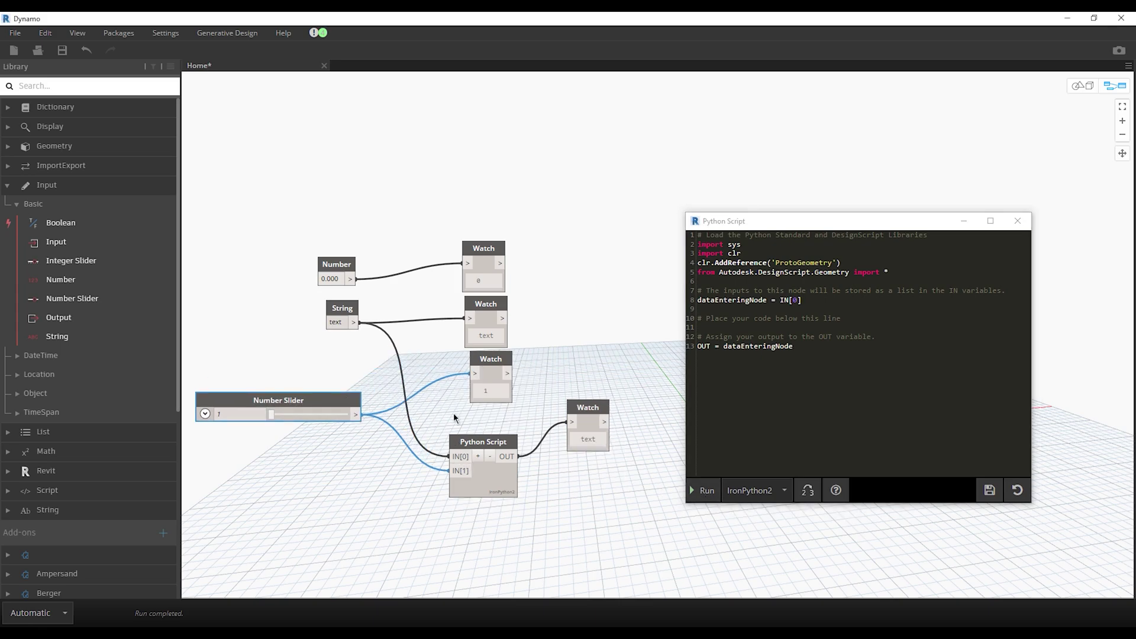
click(589, 443)
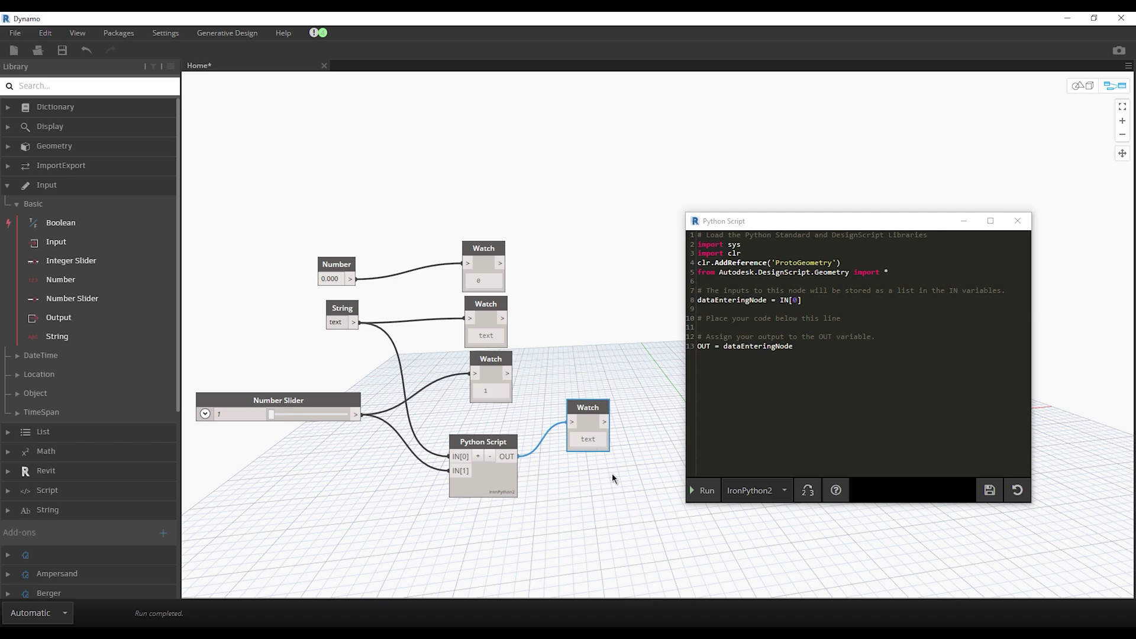
click(690, 485)
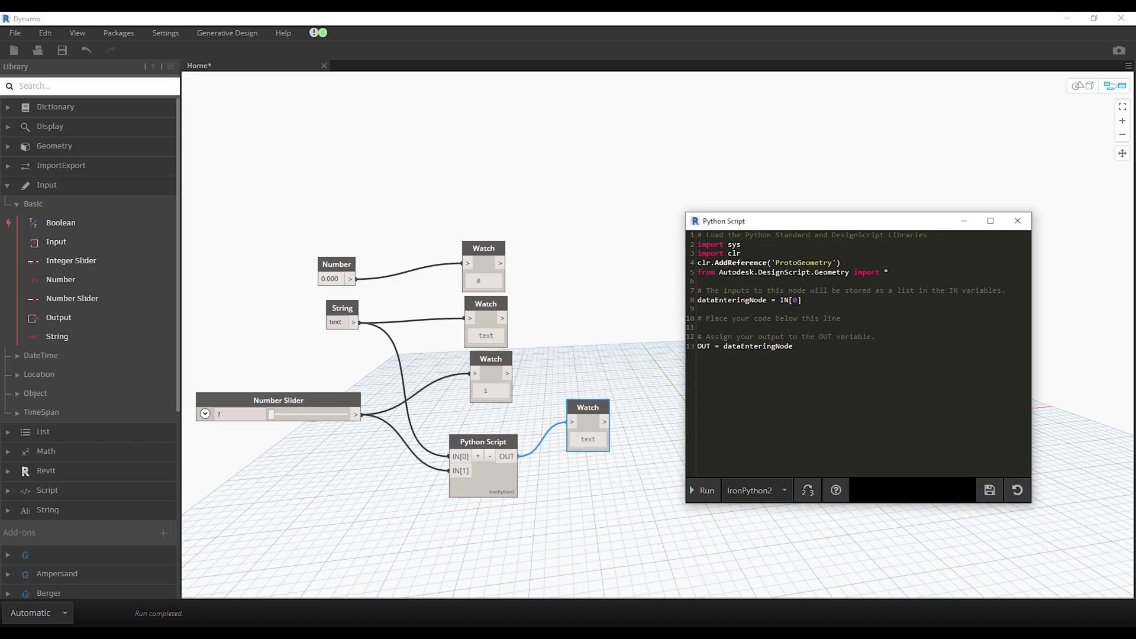
text(1)
click(701, 489)
drag(587, 407, 591, 401)
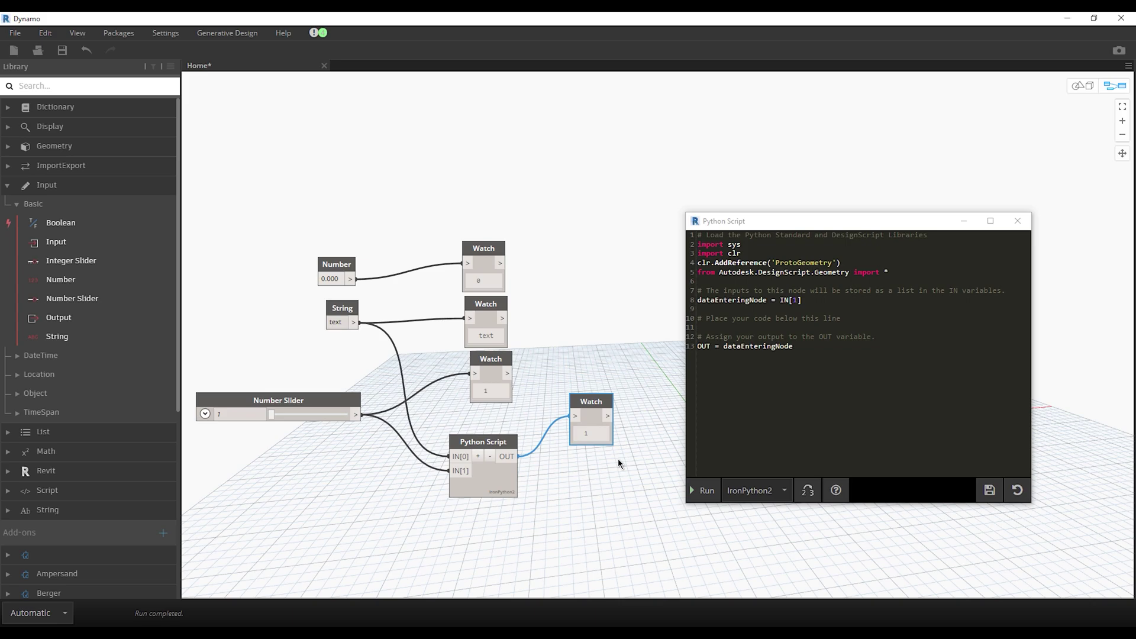
- Copy line 8 onto line 9 and change its index to IN[0]
double_click(795, 300)
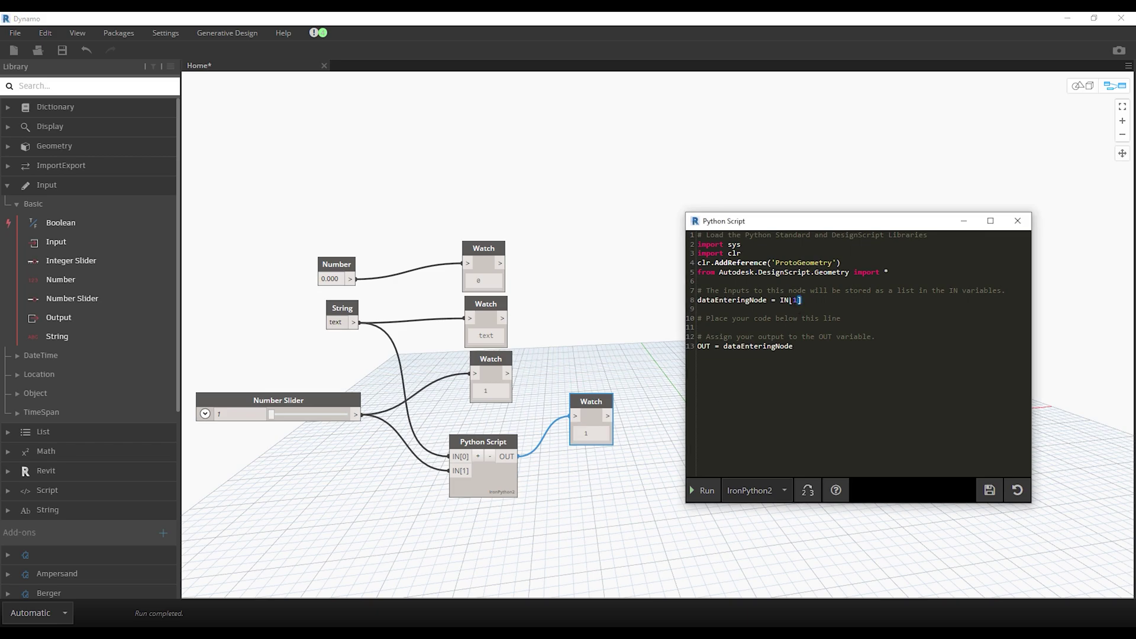
key(End)
key(shift+Home)
key(ctrl+c)
key(Down)
key(ctrl+v)
key(Left)
key(shift+Left)
text(0)
- Rerun the script, then rename the line 8 and 9 variables to a and b
click(704, 490)
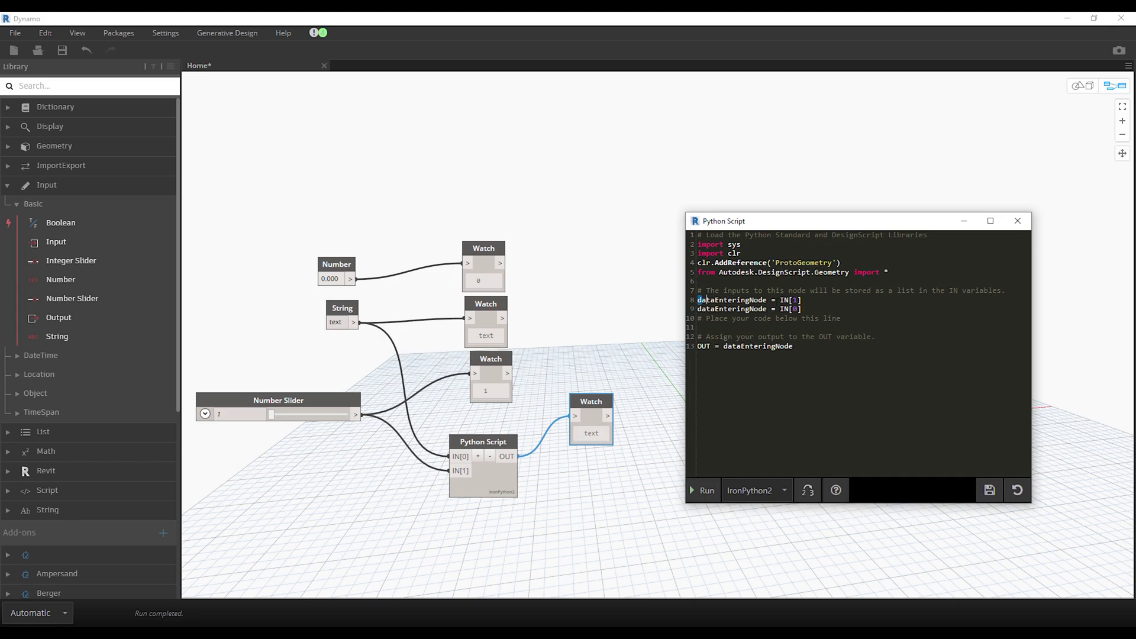
double_click(731, 299)
drag(698, 309, 764, 309)
drag(593, 435, 606, 427)
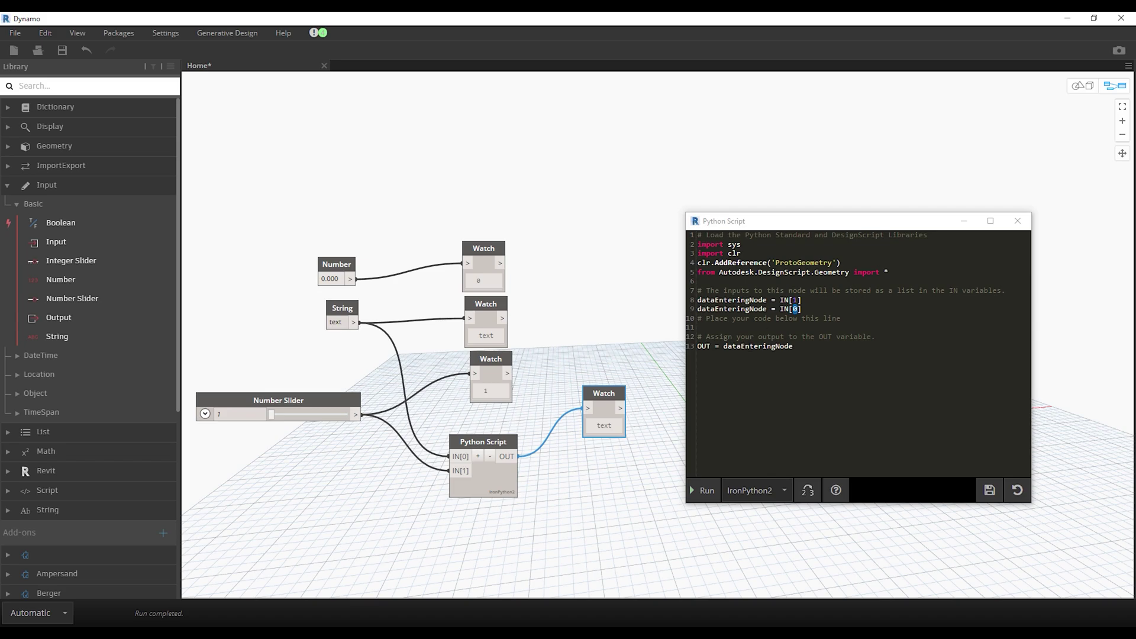
double_click(732, 300)
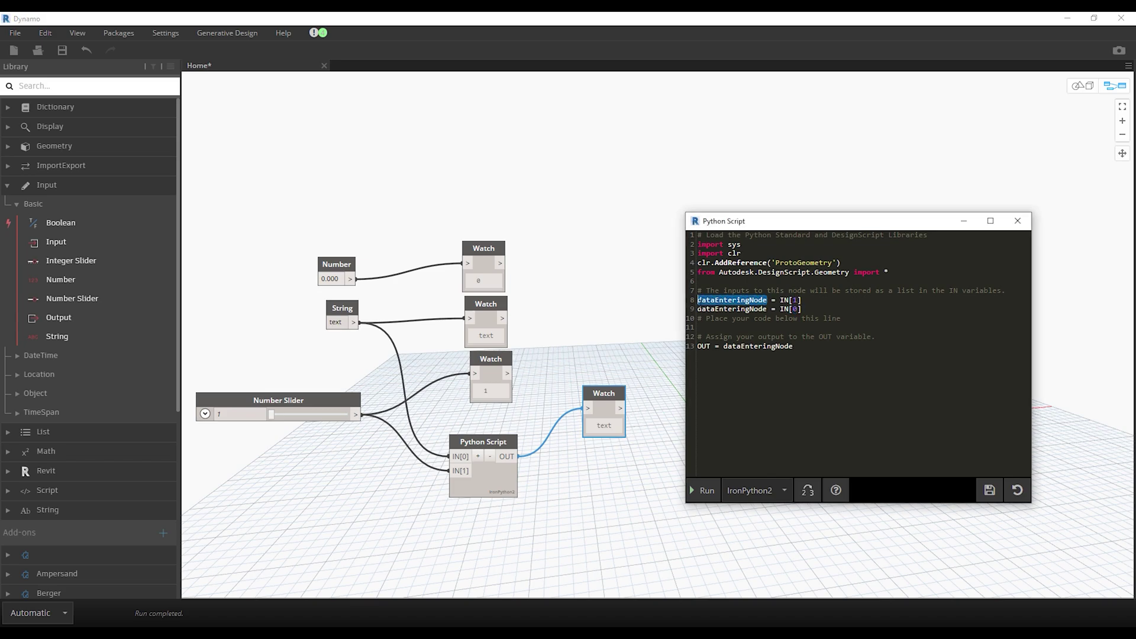
text(a)
drag(769, 308, 698, 309)
text(d)
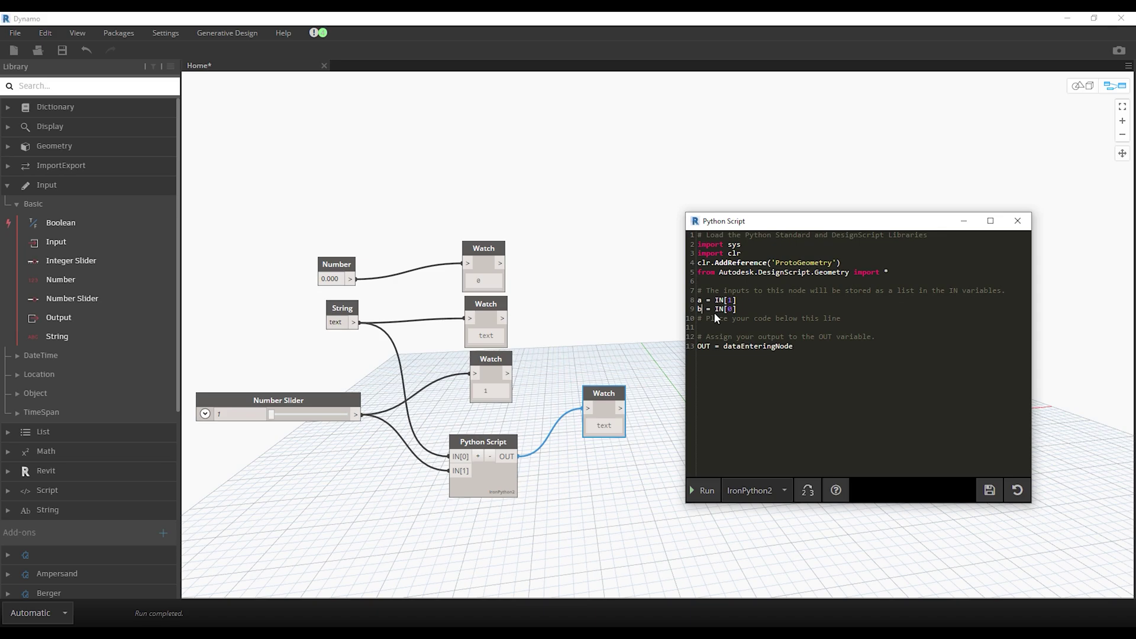
- Set the output to OUT = a,b and run the script
drag(793, 346, 723, 346)
text(a,b)
click(710, 498)
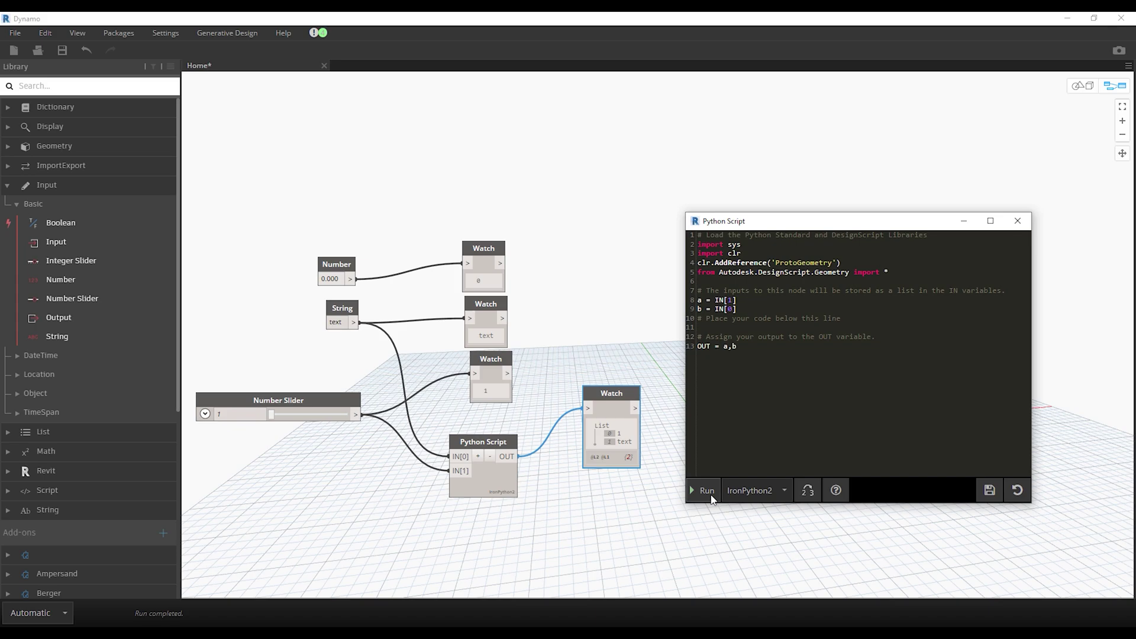
- Add one Point.ByCoordinates (x, y, z) node from Geometry > Points and place it under the Python Script
click(51, 147)
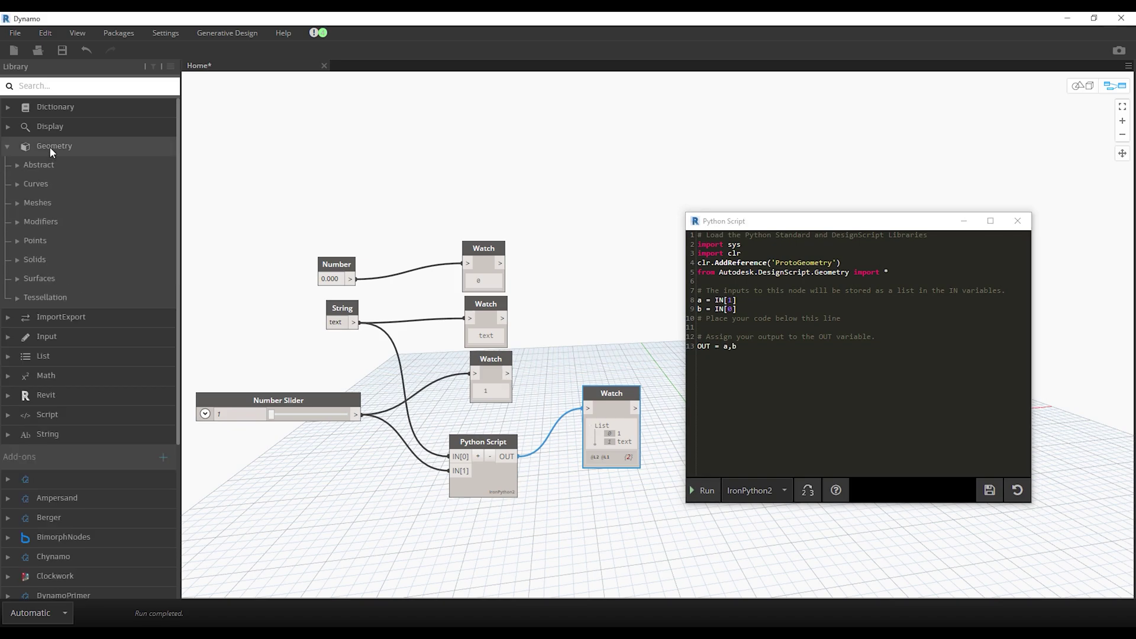
click(38, 238)
click(52, 260)
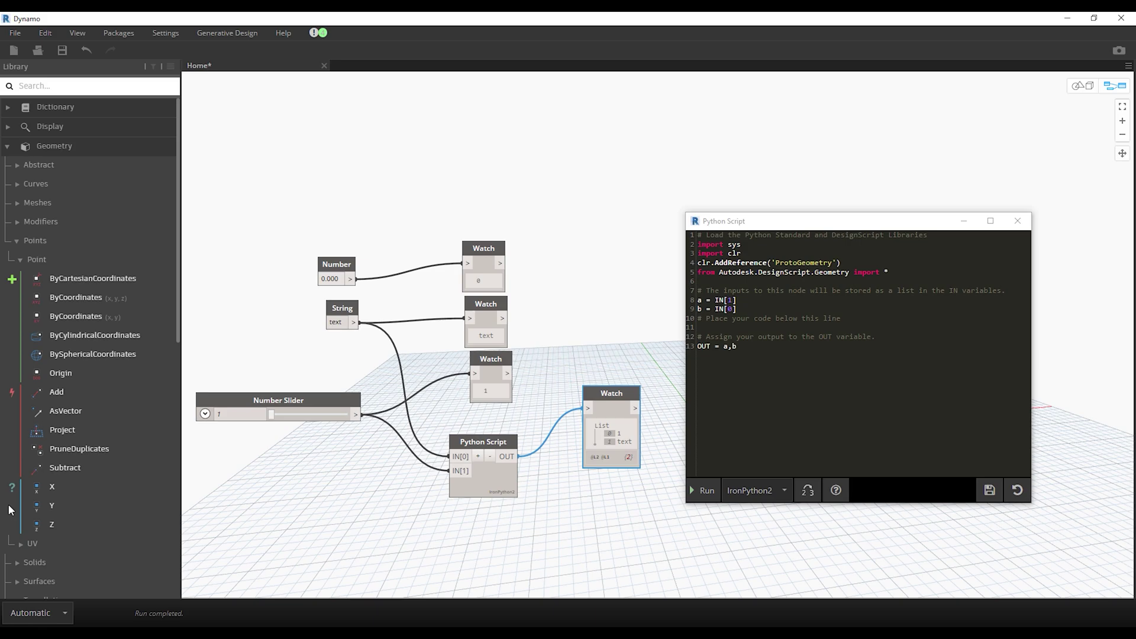
click(86, 298)
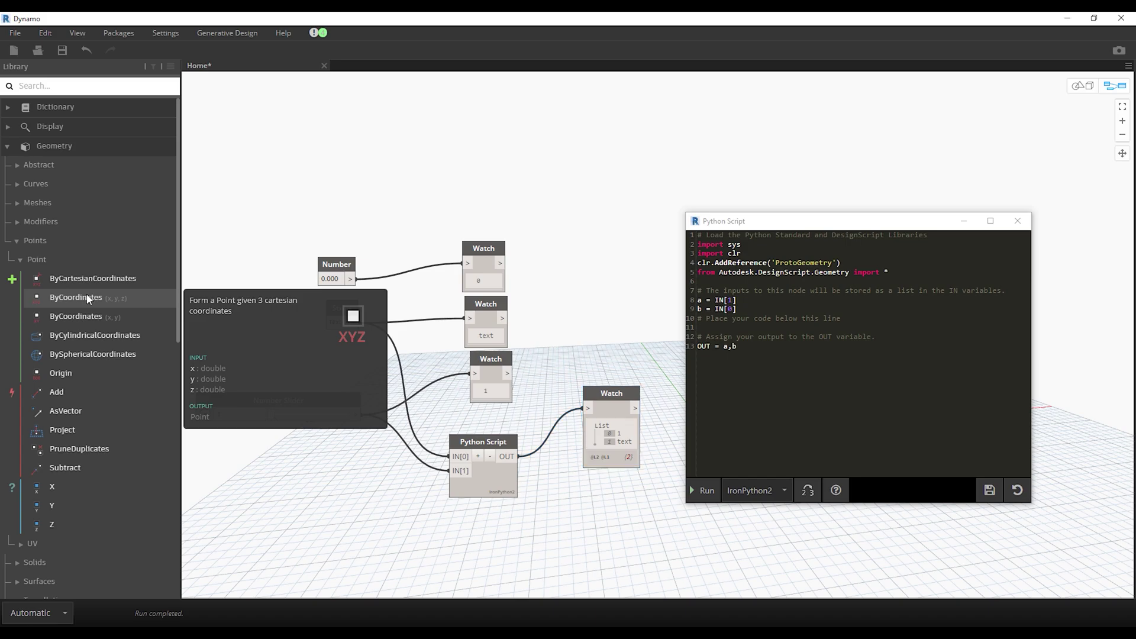
click(90, 299)
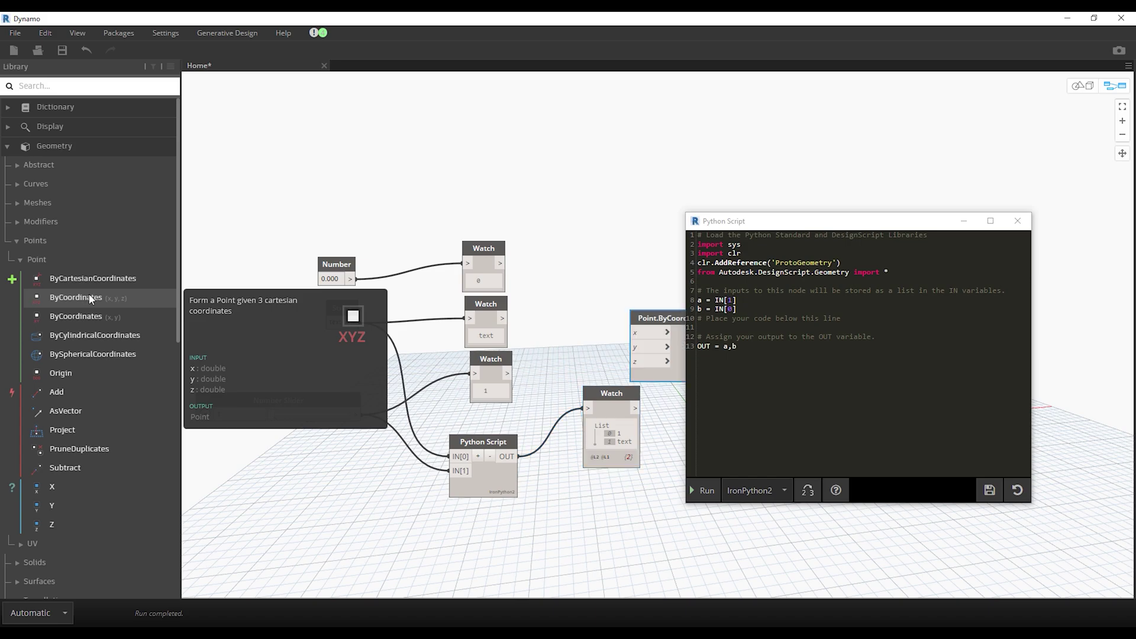
drag(90, 298, 358, 441)
scroll(622, 363, down, 2)
click(606, 283)
key(Delete)
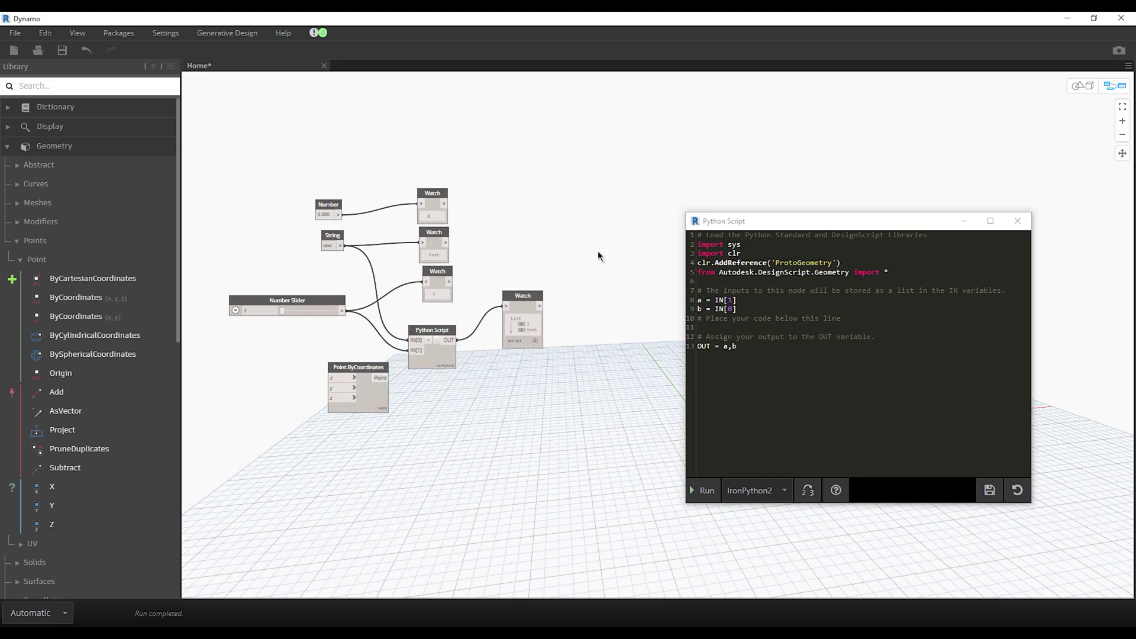
drag(365, 364, 430, 404)
- Reposition the Python editor to the right and briefly check the 3D background preview
scroll(396, 439, up, 3)
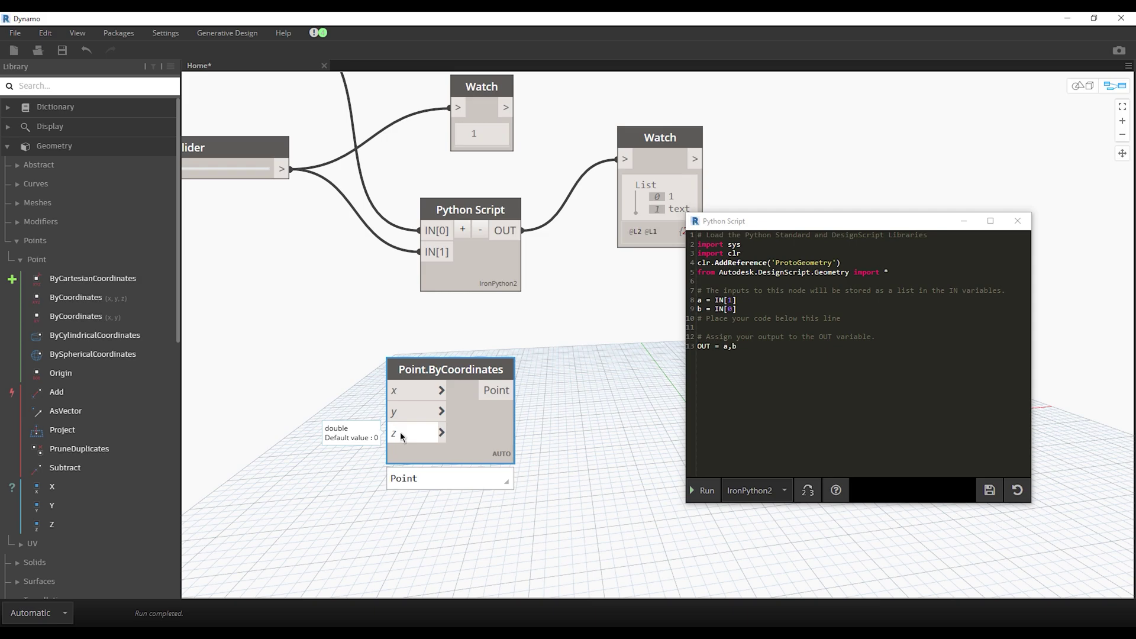
scroll(400, 436, down, 3)
drag(769, 221, 104, 243)
key(ctrl+b)
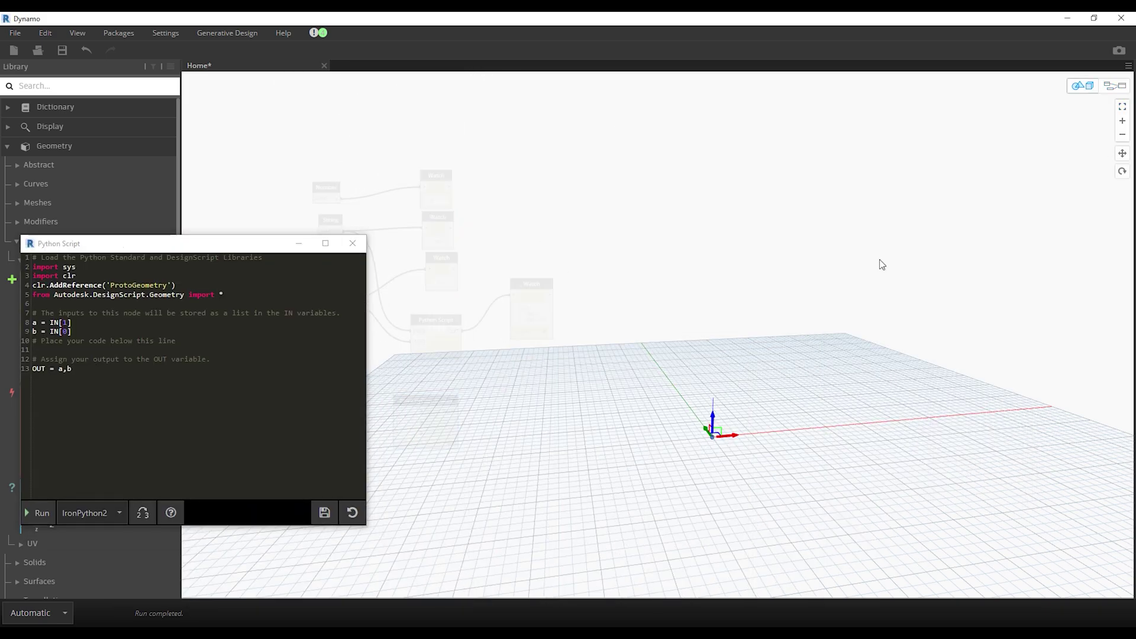
right_drag(771, 333, 765, 284)
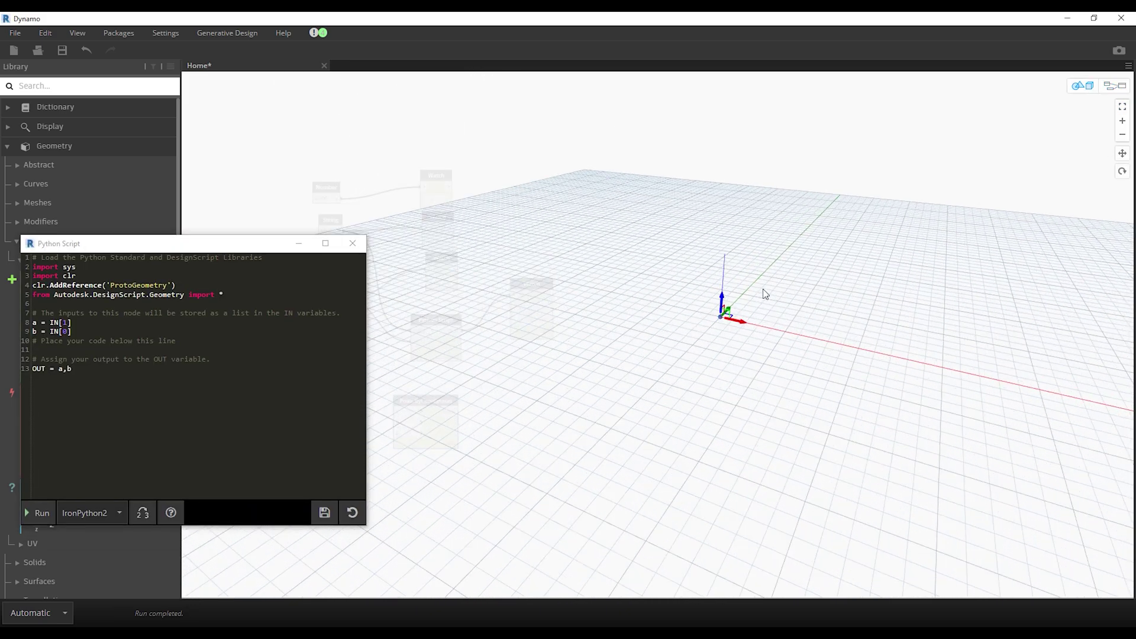
click(1114, 86)
drag(254, 243, 1002, 211)
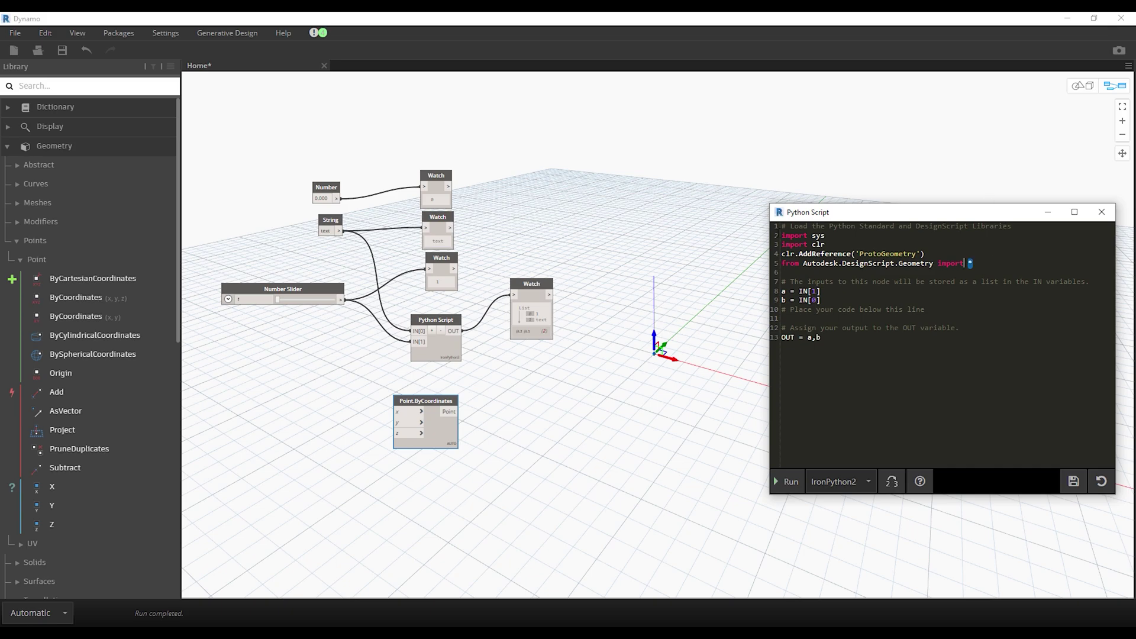
- Write pt=Point.ByCoordinates( on line 11, choosing ByCoordinates from autocomplete
drag(972, 264, 781, 236)
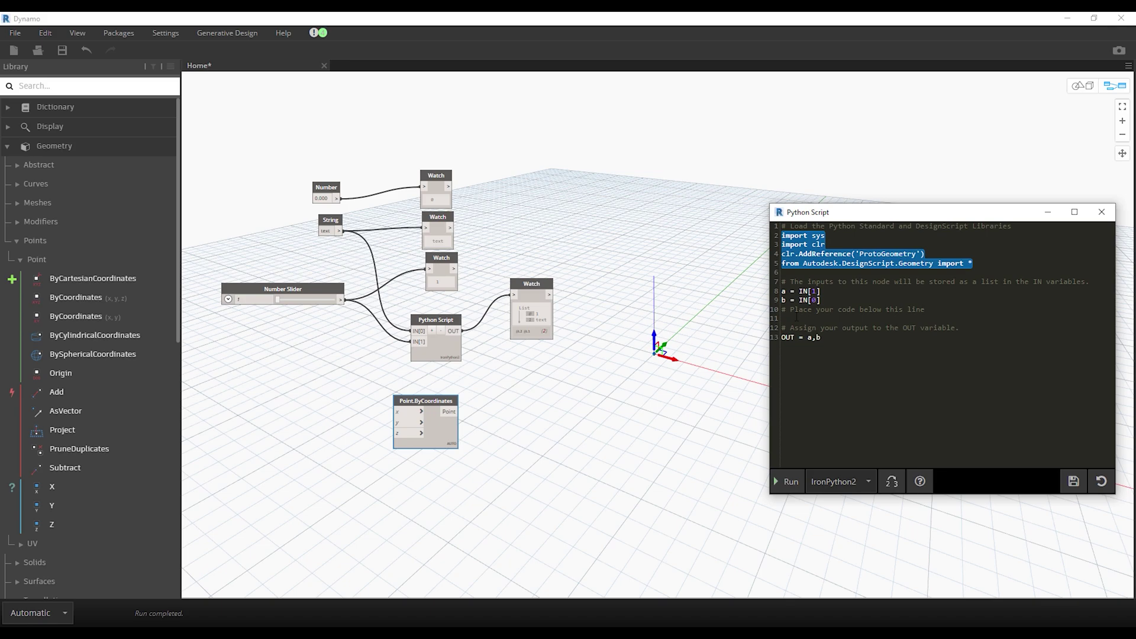
click(796, 317)
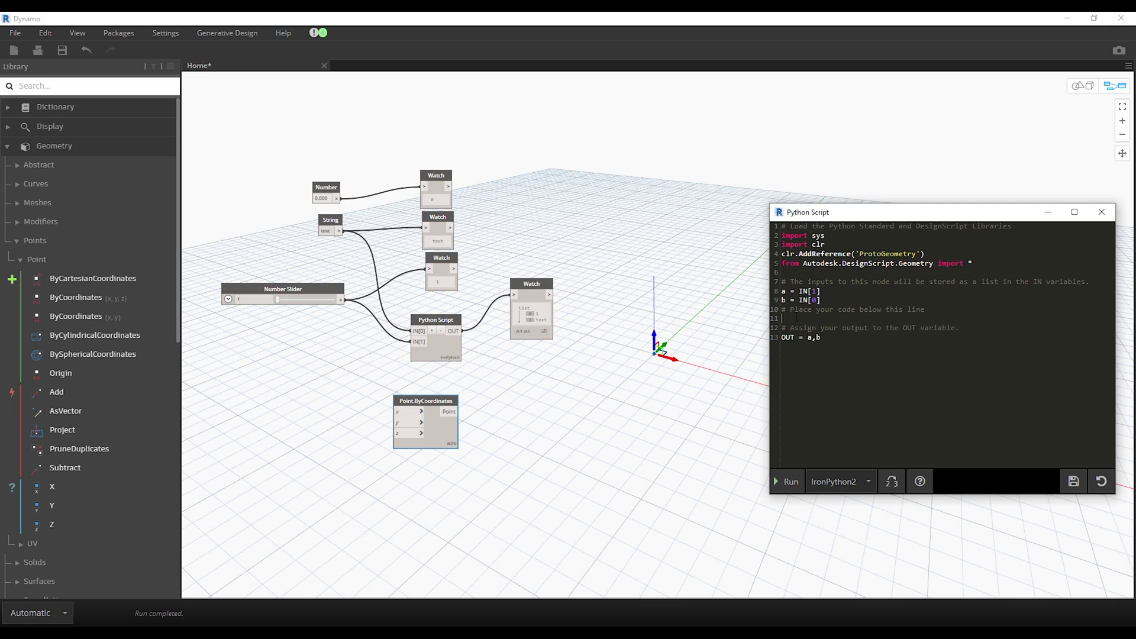
text(x)
text(pt=)
text(P)
text(oint.)
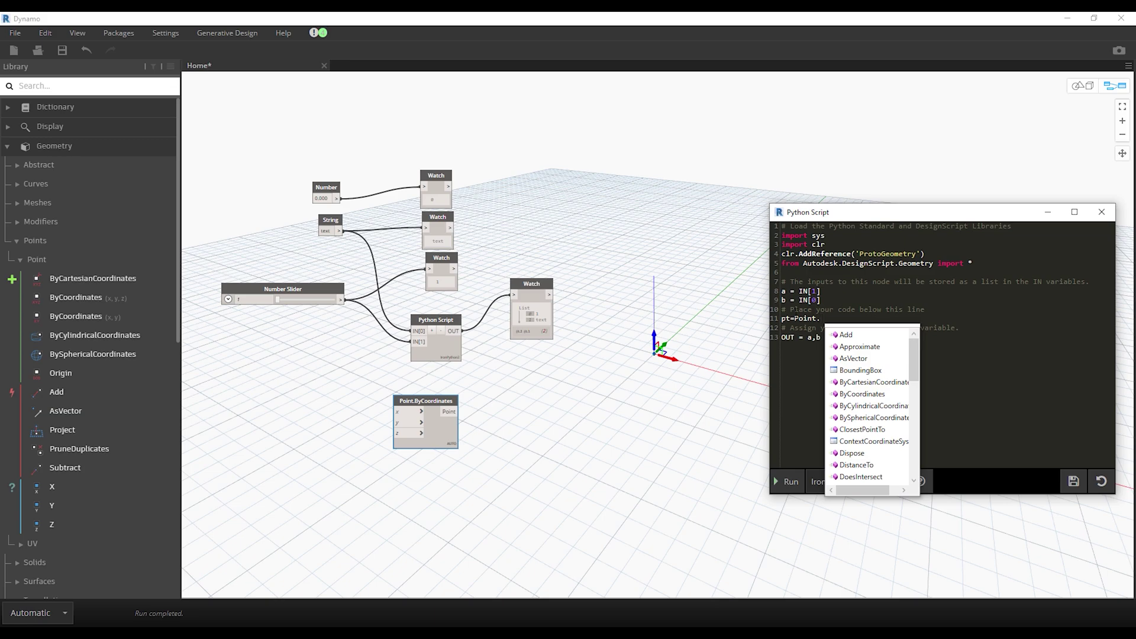
text(by)
key(Down)
key(Return)
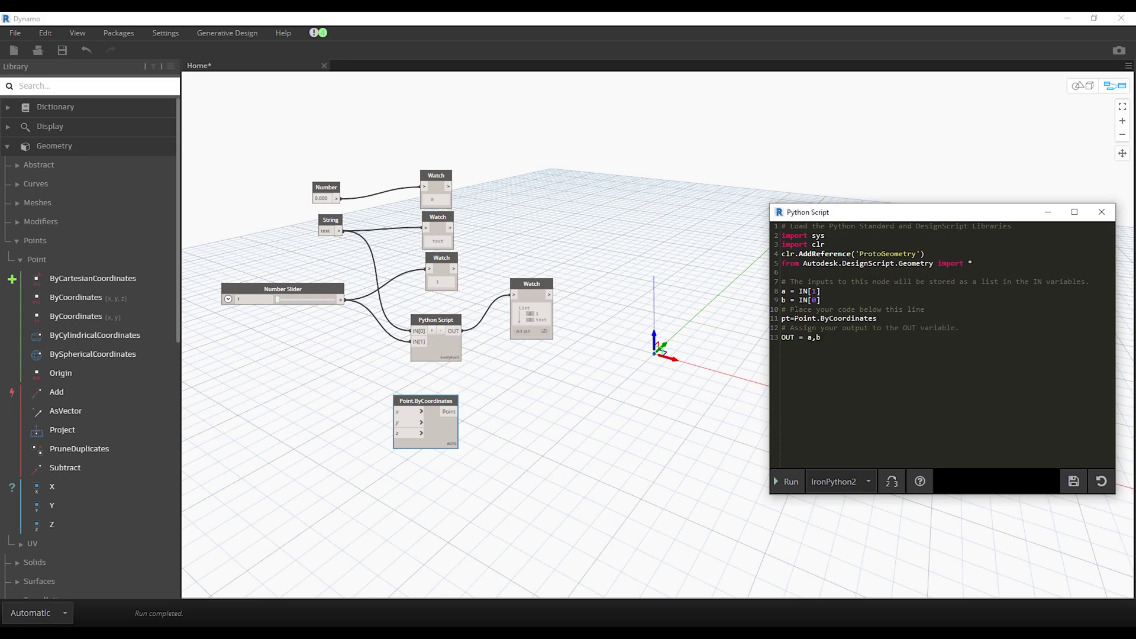
text(()
- Complete line 11 as pt = Point.ByCoordinates(0,0,10)
mouse_move(420, 400)
mouse_down()
mouse_move(464, 391)
mouse_move(450, 394)
mouse_up()
click(527, 406)
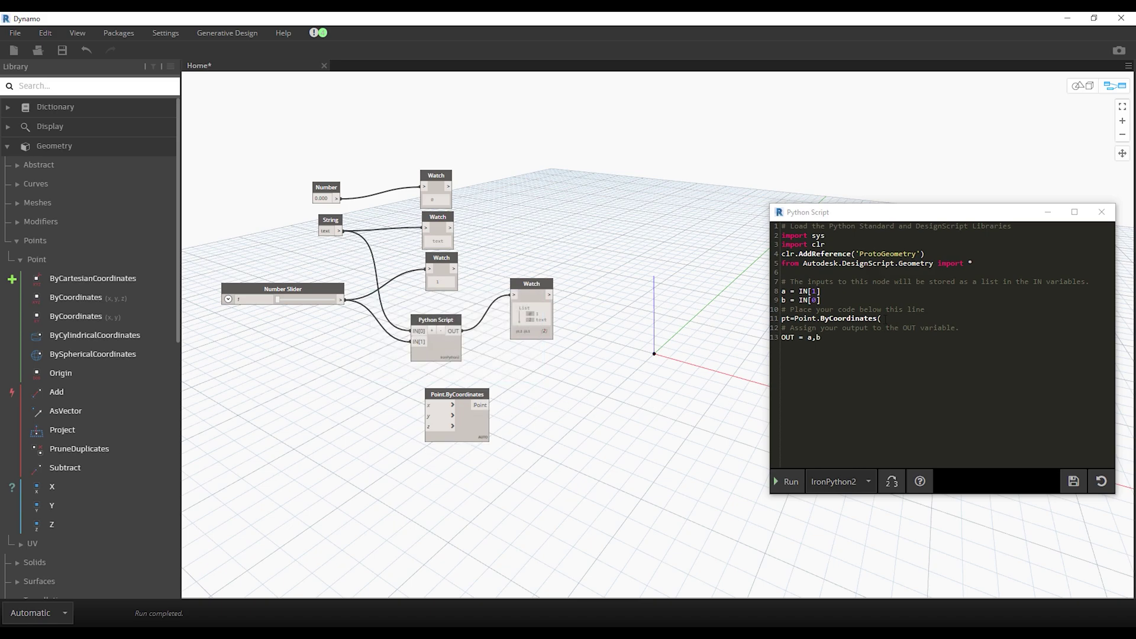
click(884, 318)
text(,0)
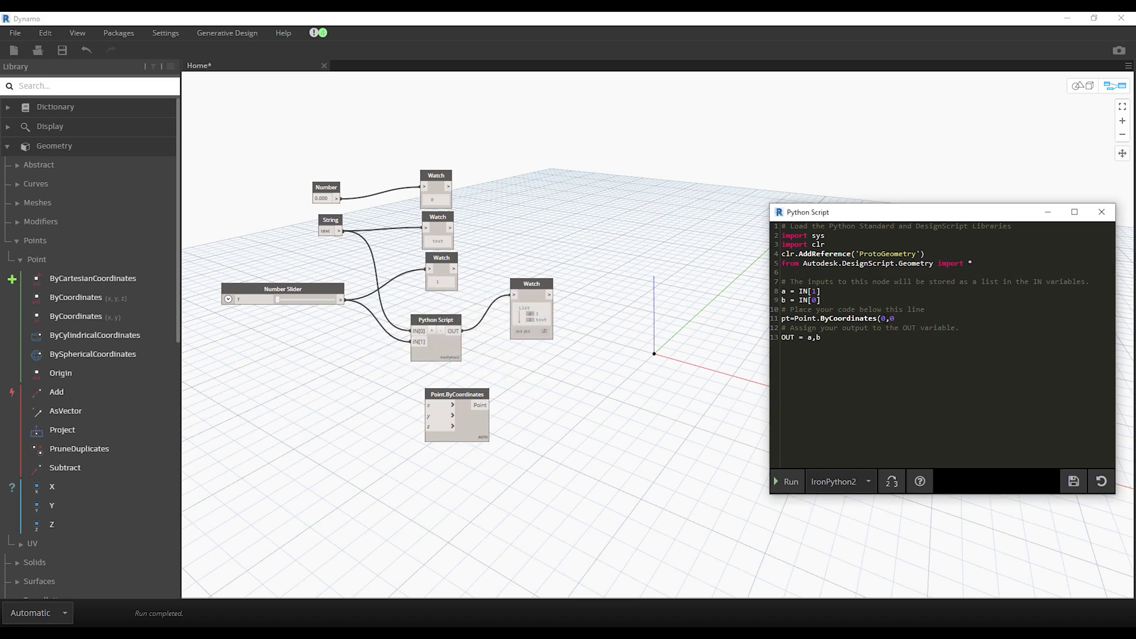
text(,10)
- Set the output to OUT = pt and run the script
drag(821, 338, 807, 337)
text(pt)
drag(816, 338, 781, 337)
double_click(783, 300)
click(824, 339)
click(784, 481)
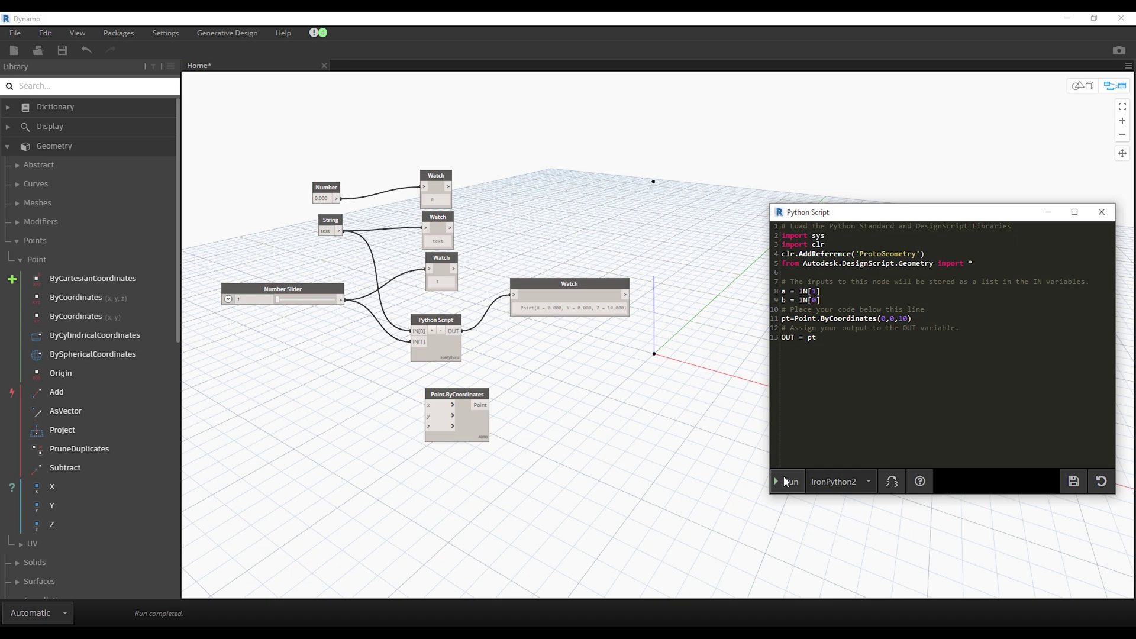
- Orbit the 3D view to see the point at Z 10, then move the Watch node lower
click(1083, 85)
mouse_move(769, 171)
right_down()
mouse_move(730, 172)
mouse_move(680, 213)
right_up()
click(1113, 86)
drag(581, 287, 631, 452)
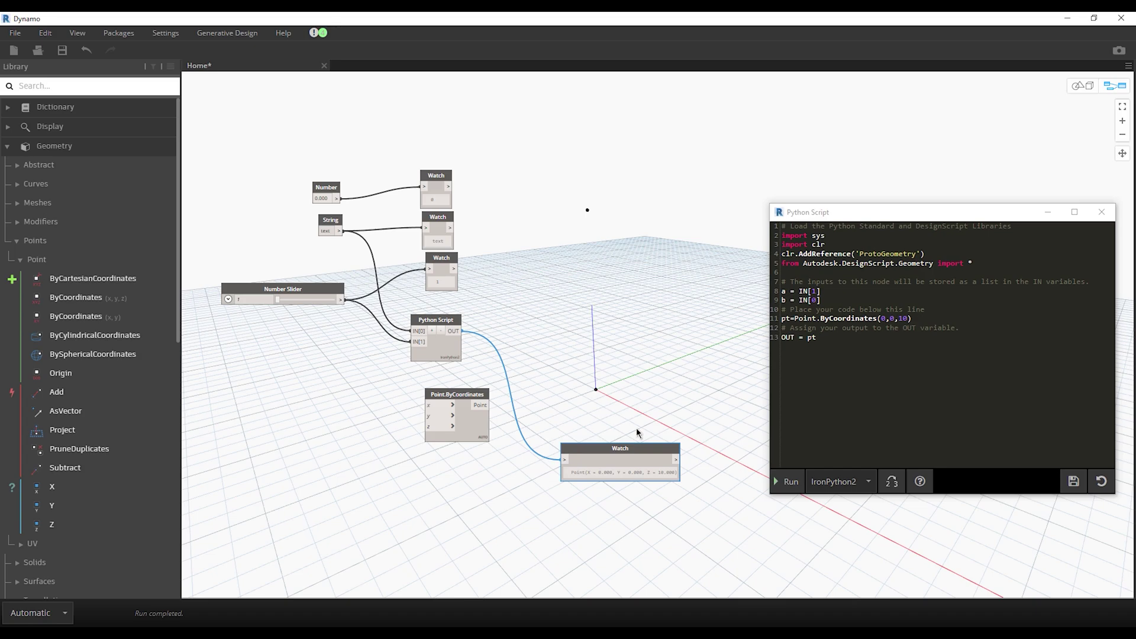
- Create two Code Blocks containing 3; and 4;
double_click(320, 417)
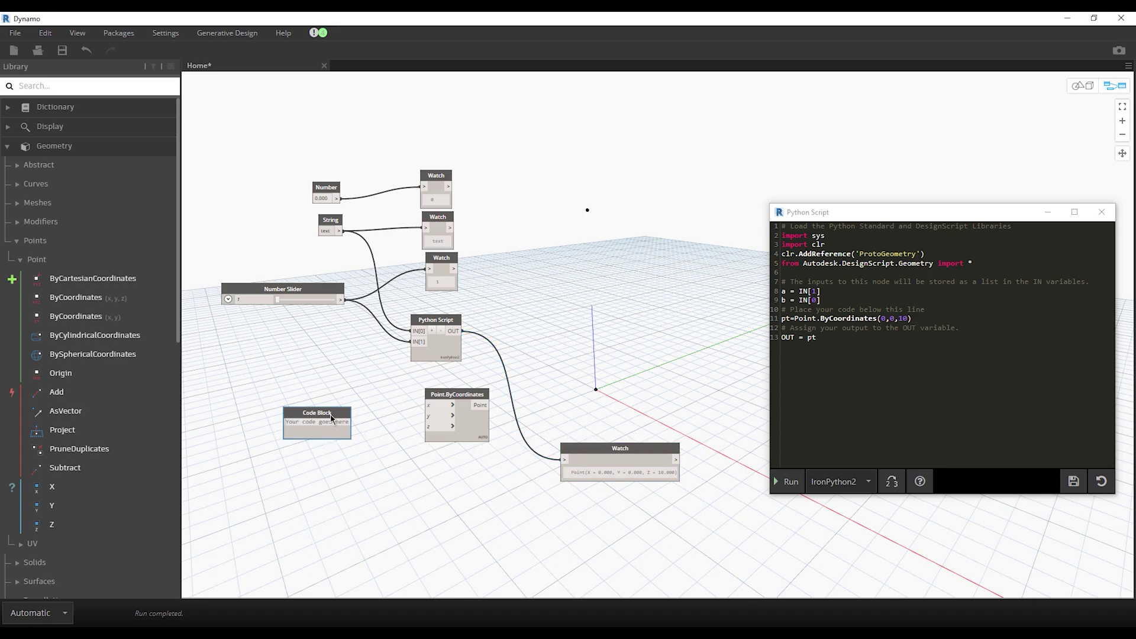
double_click(320, 468)
click(317, 414)
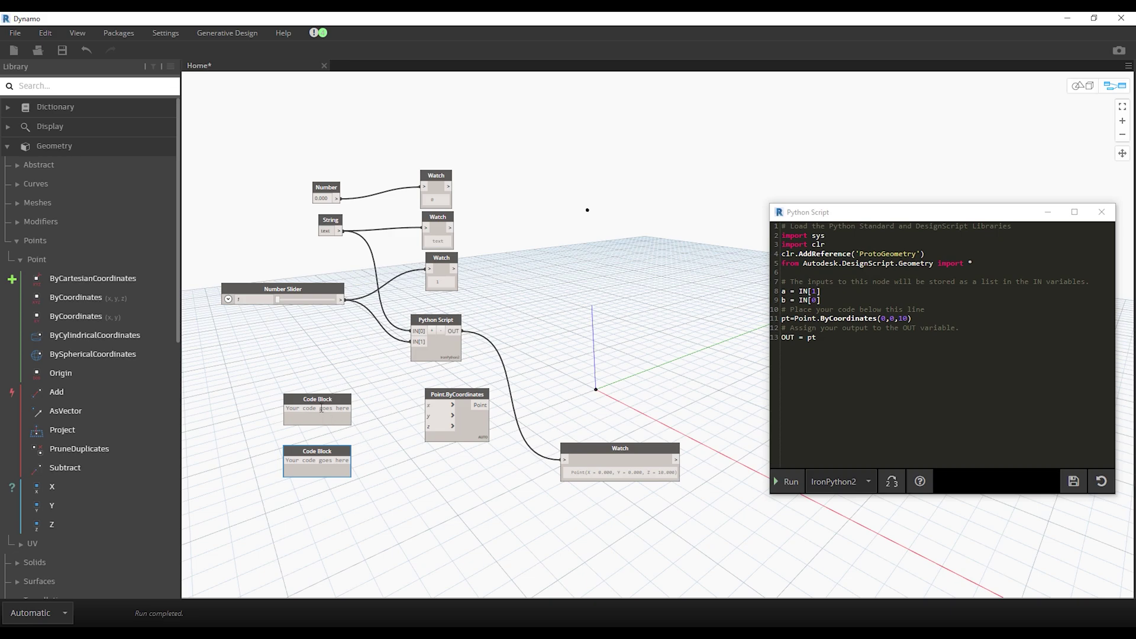
text(3;)
click(320, 464)
text(4;)
click(363, 461)
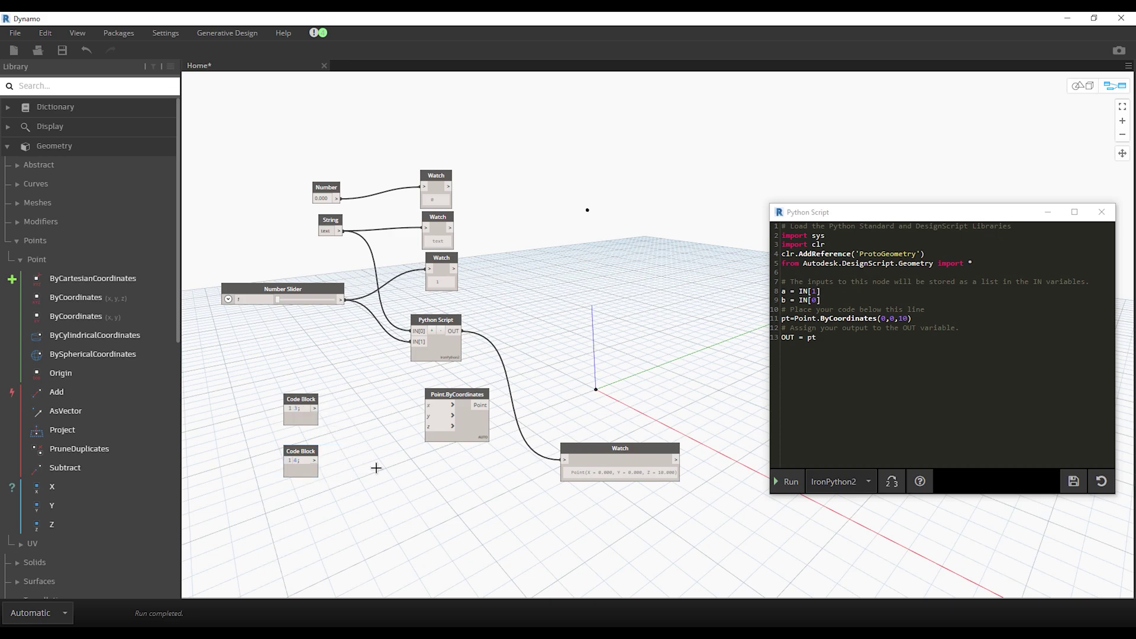
scroll(349, 439, up, 2)
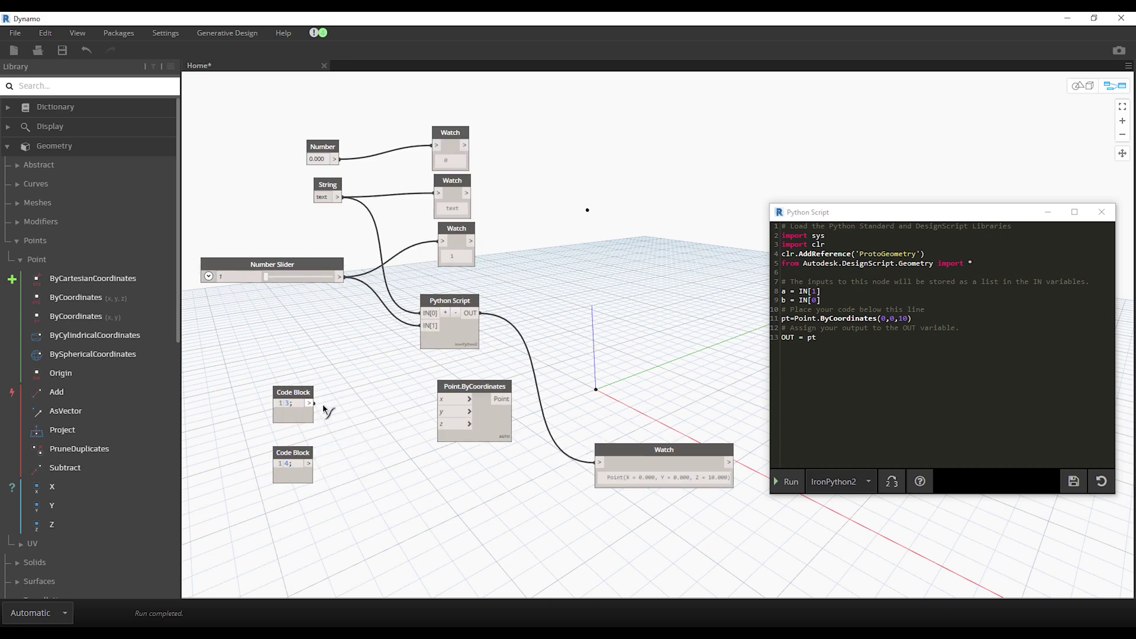
- Wire the 3 and 4 Code Blocks into Point.ByCoordinates x and y, checking the 3D preview
drag(323, 407, 441, 399)
drag(310, 464, 441, 412)
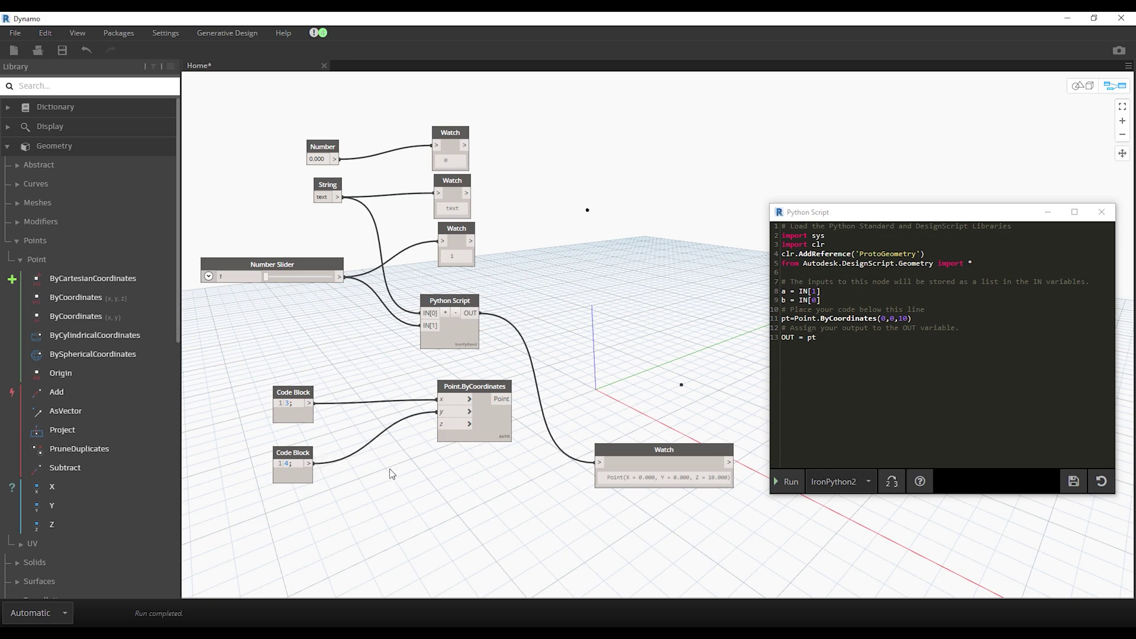
click(1082, 85)
mouse_move(687, 259)
right_down()
mouse_move(642, 254)
mouse_move(673, 251)
right_up()
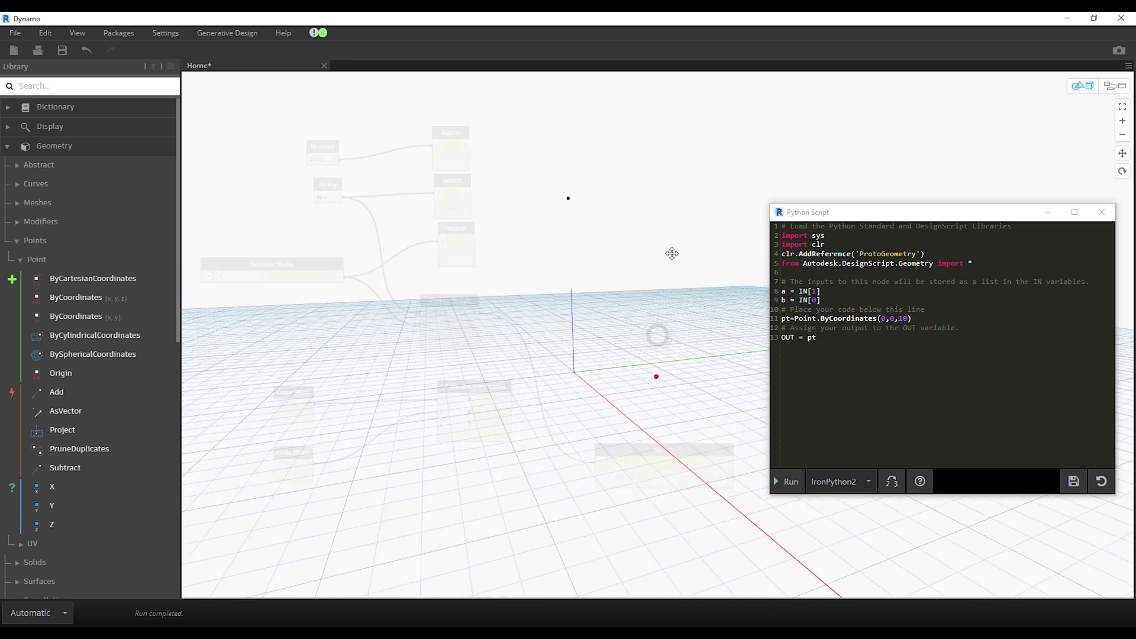
click(1114, 87)
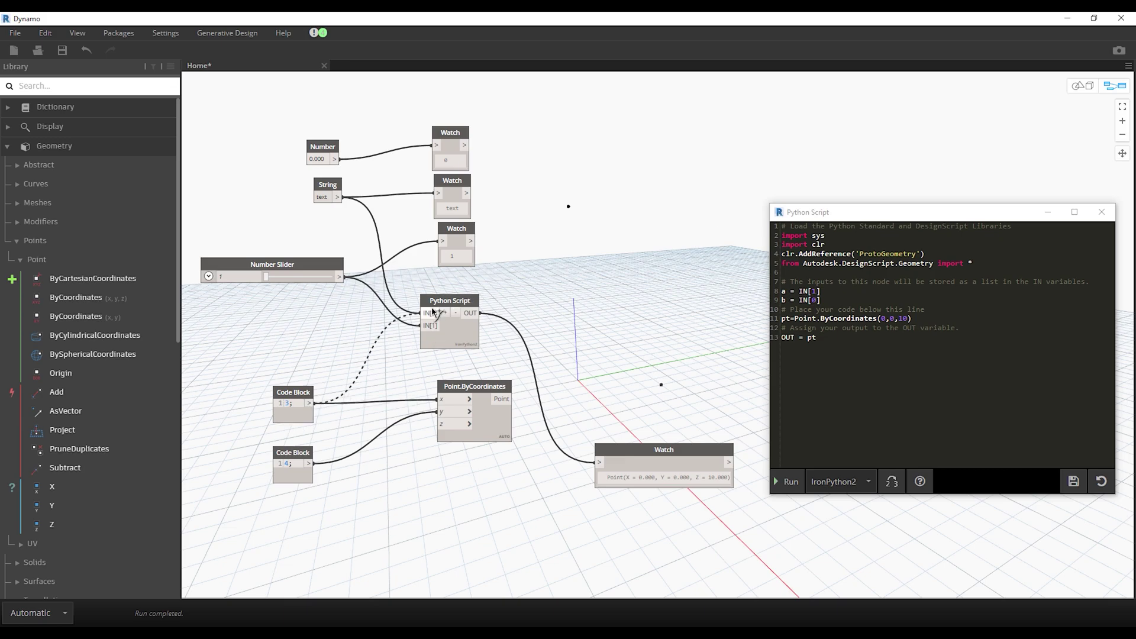
- Wire Code Blocks 3 and 4 into IN[0] and IN[1], and use b and a as line 11's x and y
drag(309, 403, 424, 313)
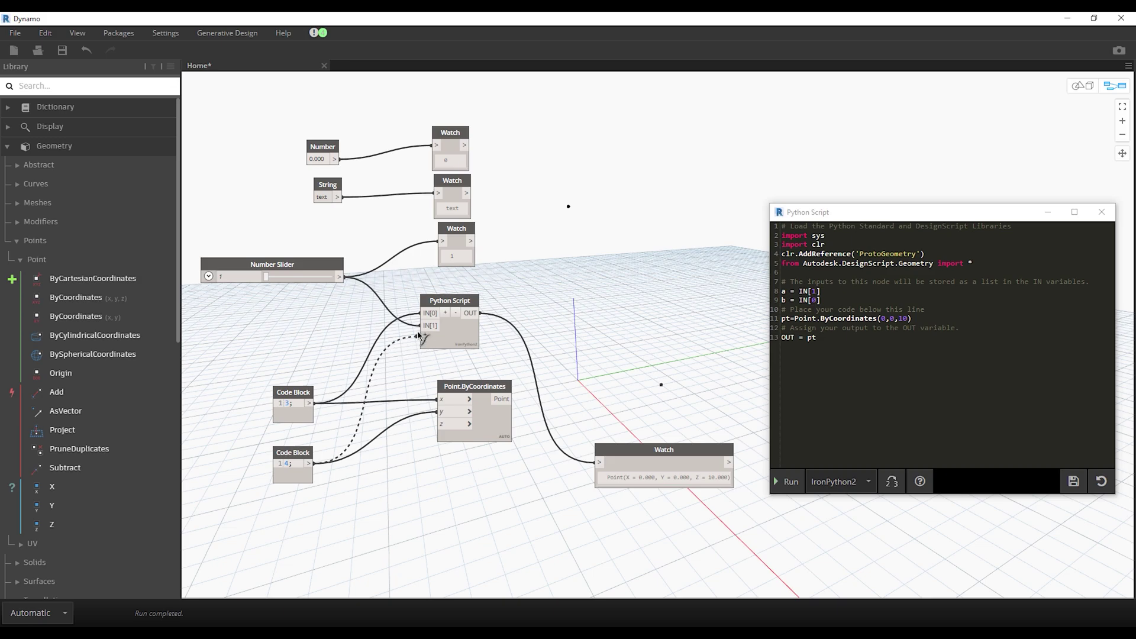
drag(308, 464, 423, 325)
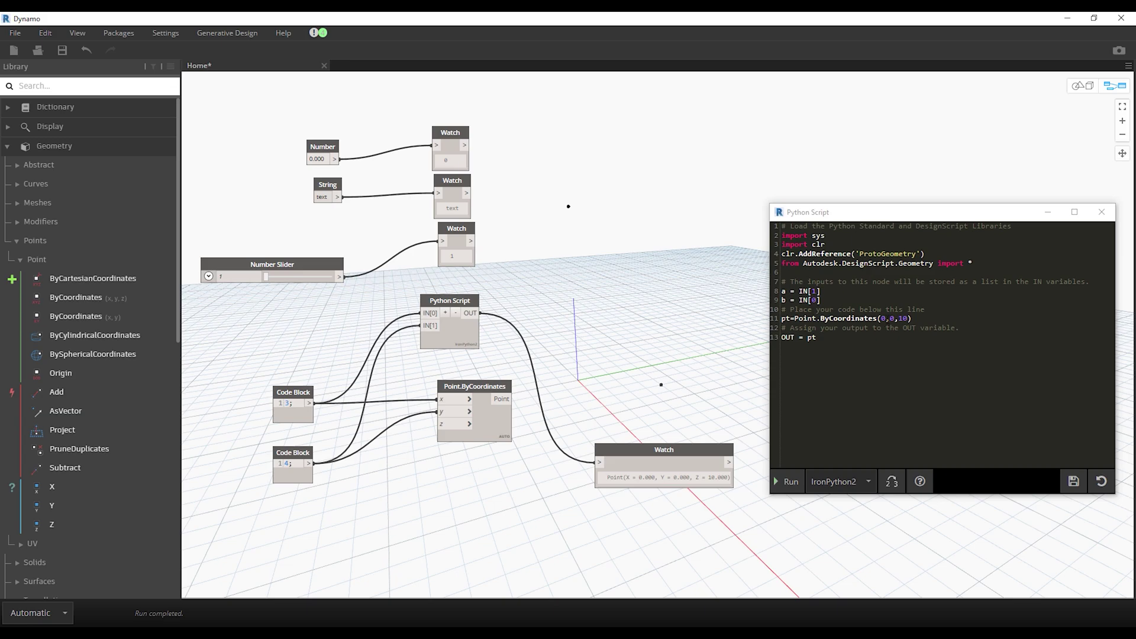
drag(782, 299, 820, 299)
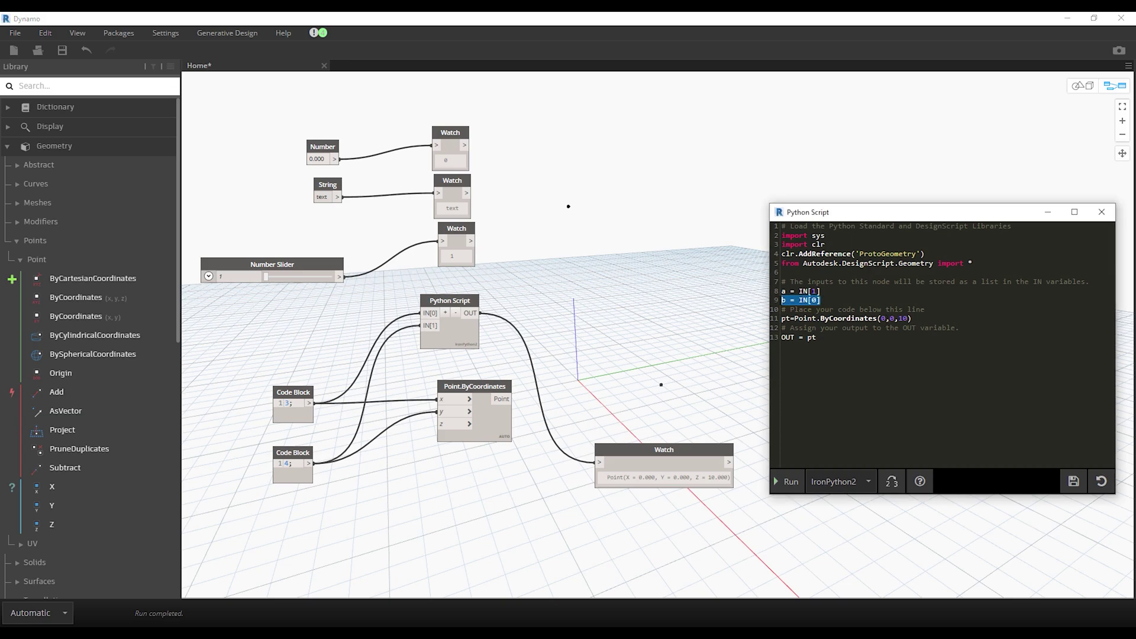
double_click(882, 318)
text(b)
drag(820, 291, 782, 291)
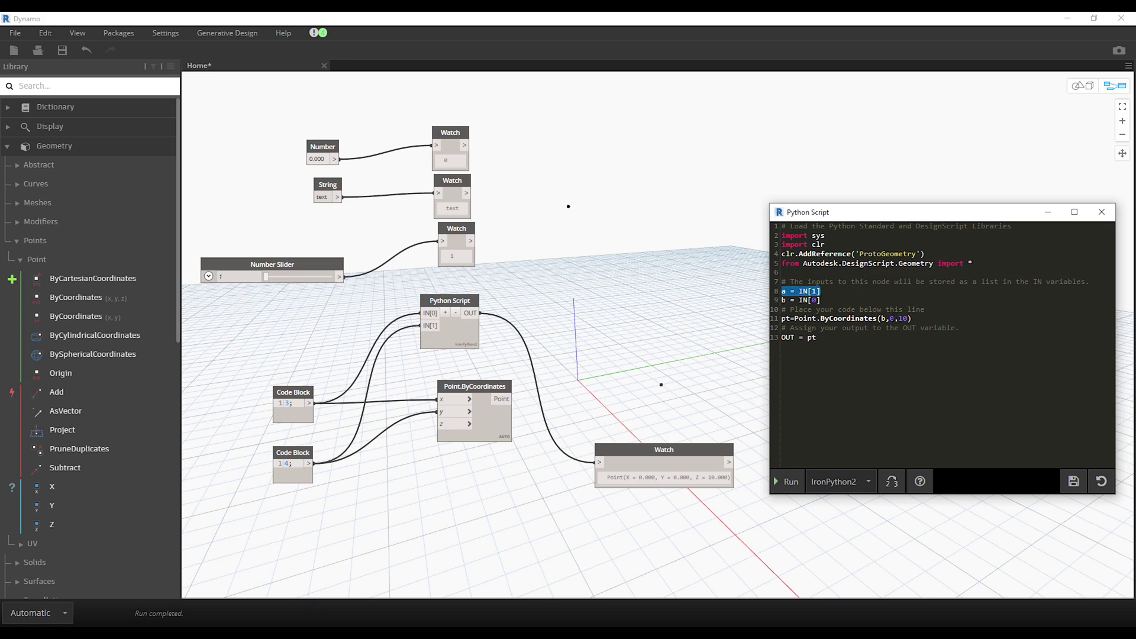
double_click(893, 318)
text(a)
- Change the z coordinate to 0, run, and find the point at 3, 4, 0 in 3D
double_click(902, 319)
text(0)
click(789, 481)
click(1078, 86)
mouse_move(686, 401)
right_down()
mouse_move(733, 291)
mouse_move(1006, 127)
right_up()
click(1115, 86)
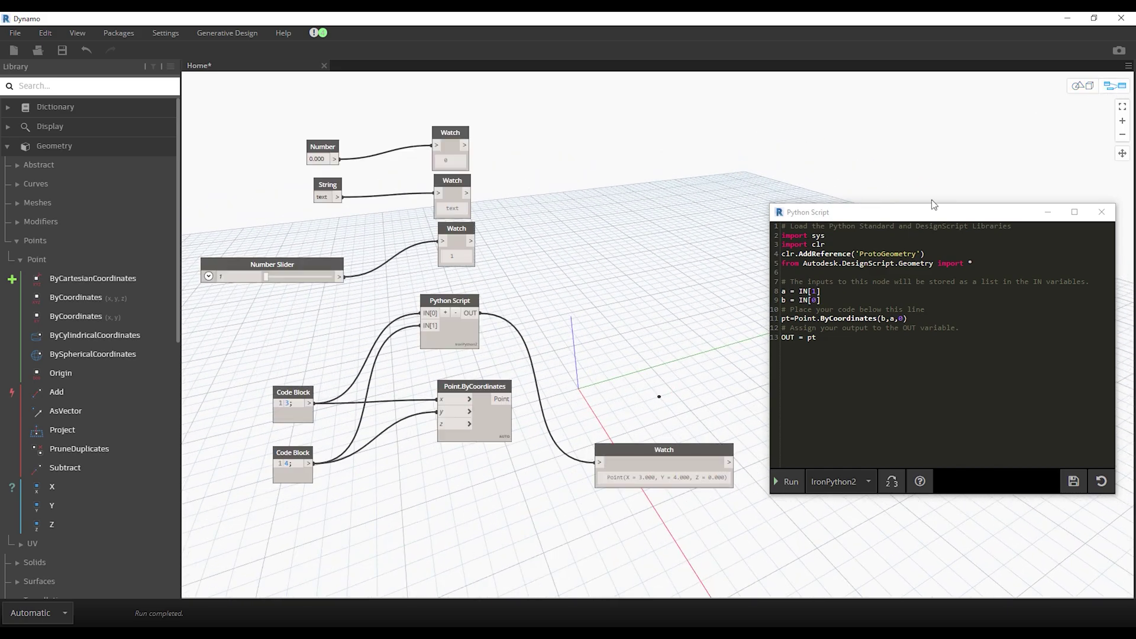
- Turn off the Point.ByCoordinates node's 3D preview
right_click(472, 388)
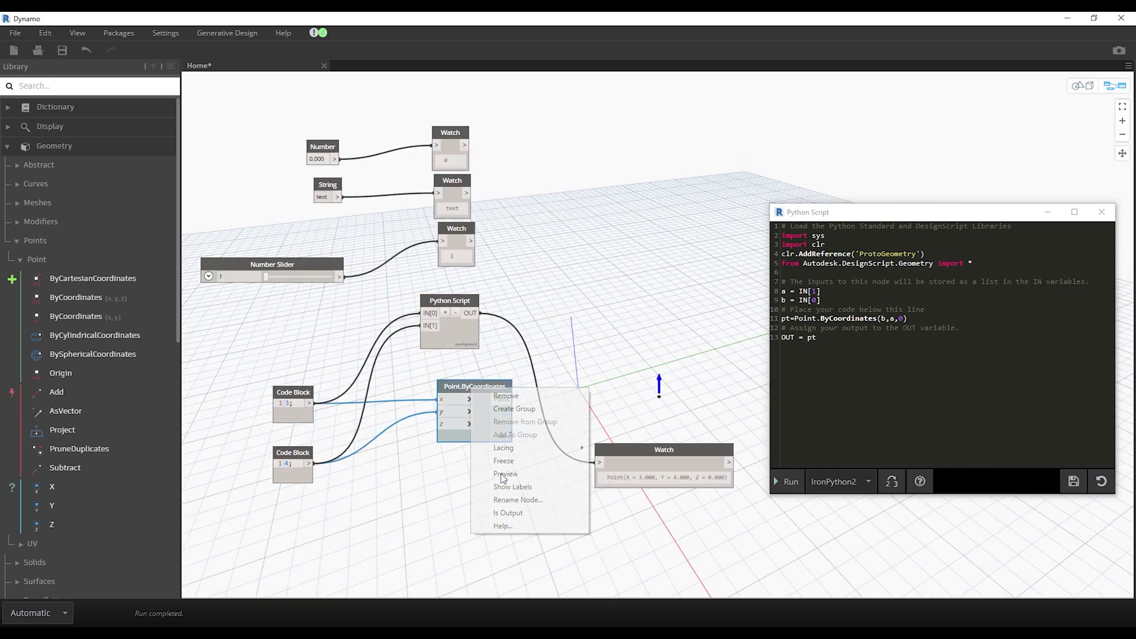
click(1078, 86)
mouse_move(716, 269)
right_down()
mouse_move(689, 236)
mouse_move(721, 262)
right_up()
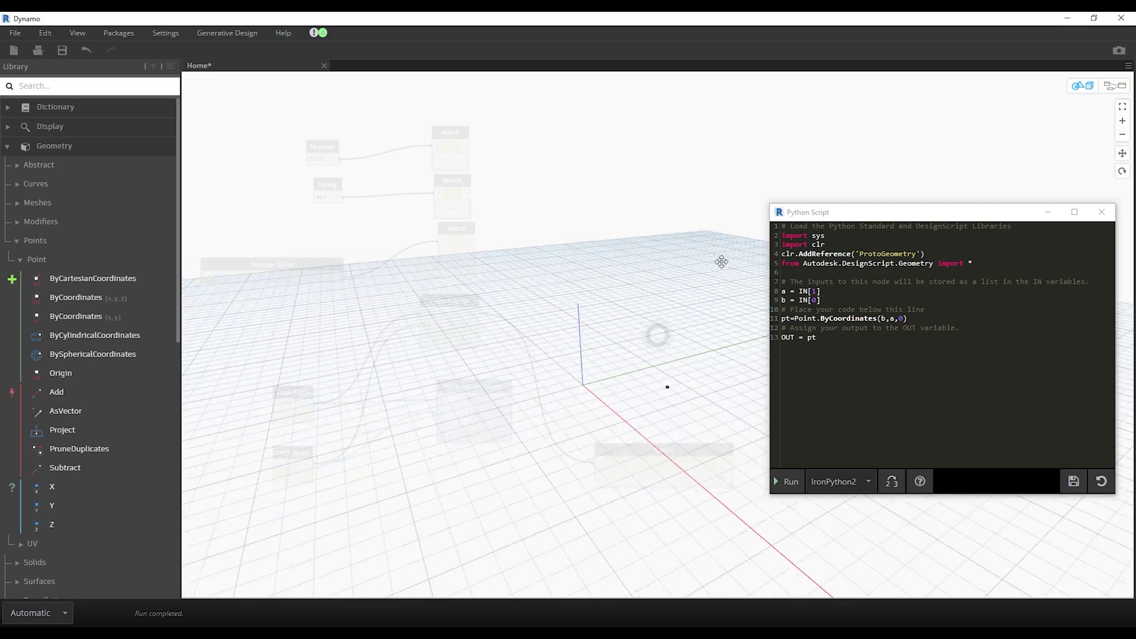
click(1115, 85)
right_click(481, 387)
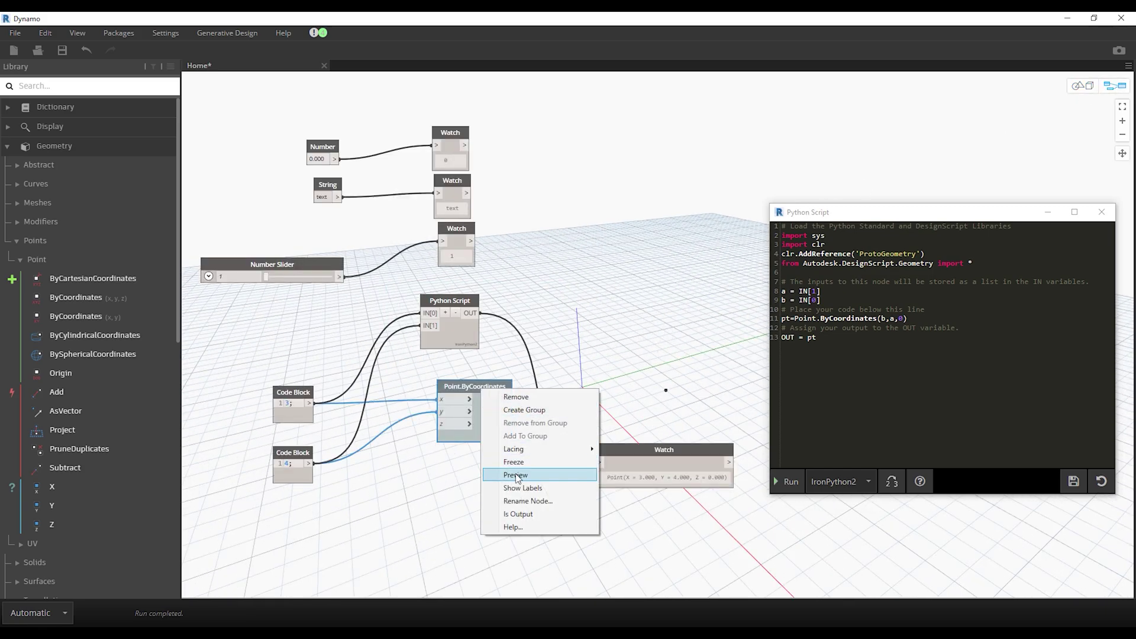
click(517, 476)
- Open the Python Script node's code and place the caret at line 11's z coordinate
right_click(450, 301)
click(496, 378)
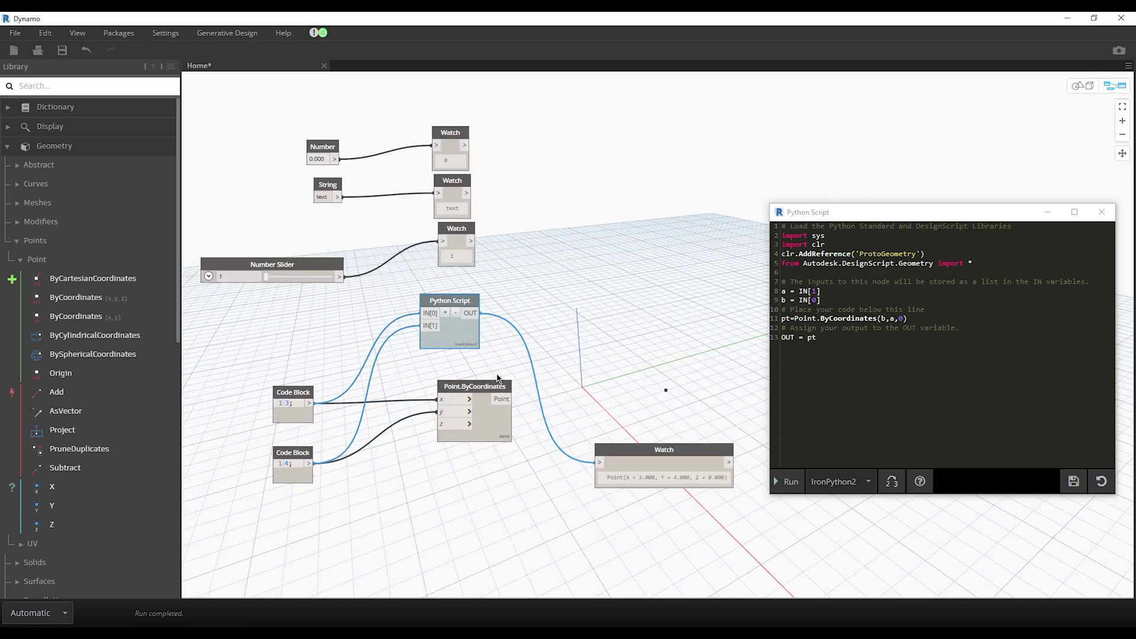
click(1077, 86)
mouse_move(710, 267)
right_down()
mouse_move(666, 220)
mouse_move(601, 260)
mouse_move(677, 218)
right_up()
click(1115, 86)
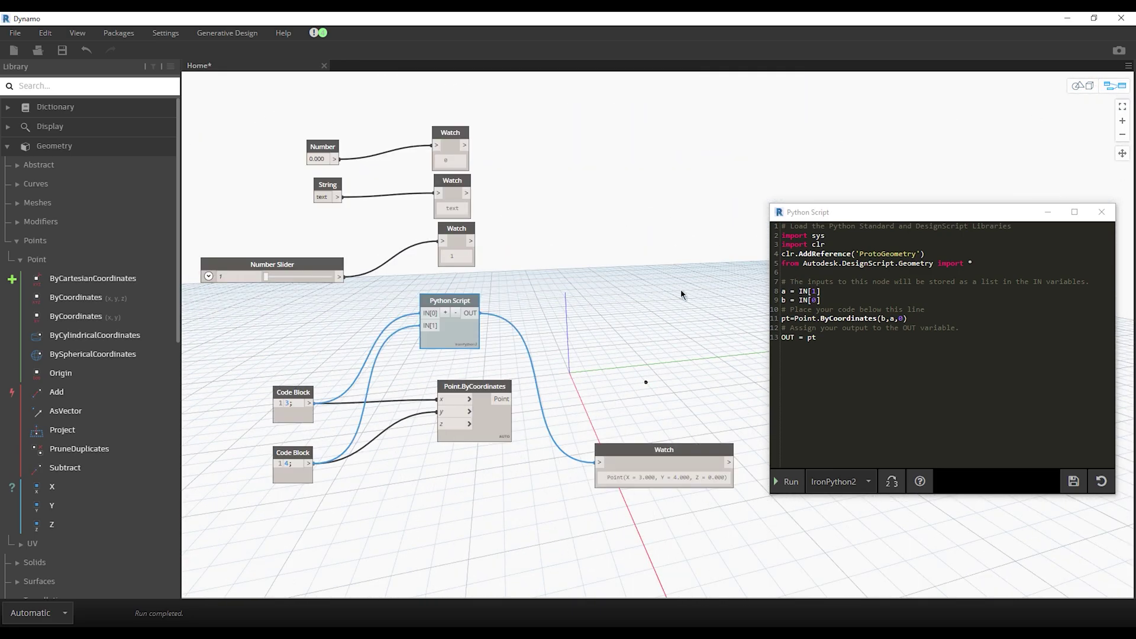
right_click(438, 305)
click(505, 385)
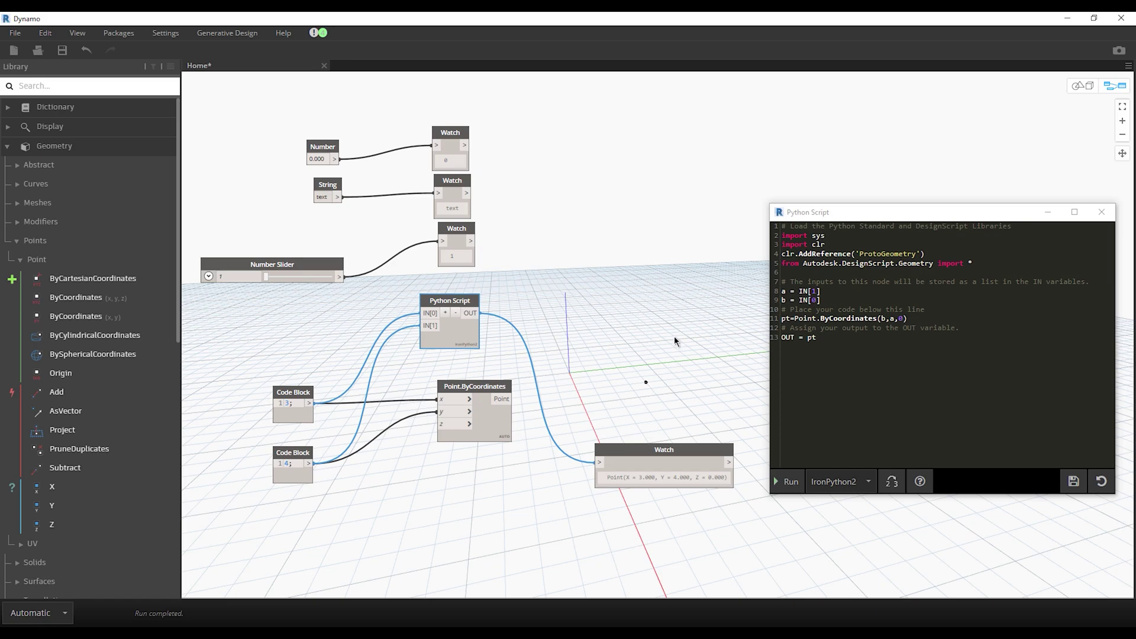
click(900, 318)
- Make the z value 10, rerun the script, and orbit to see Point(3, 4, 10)
text(1)
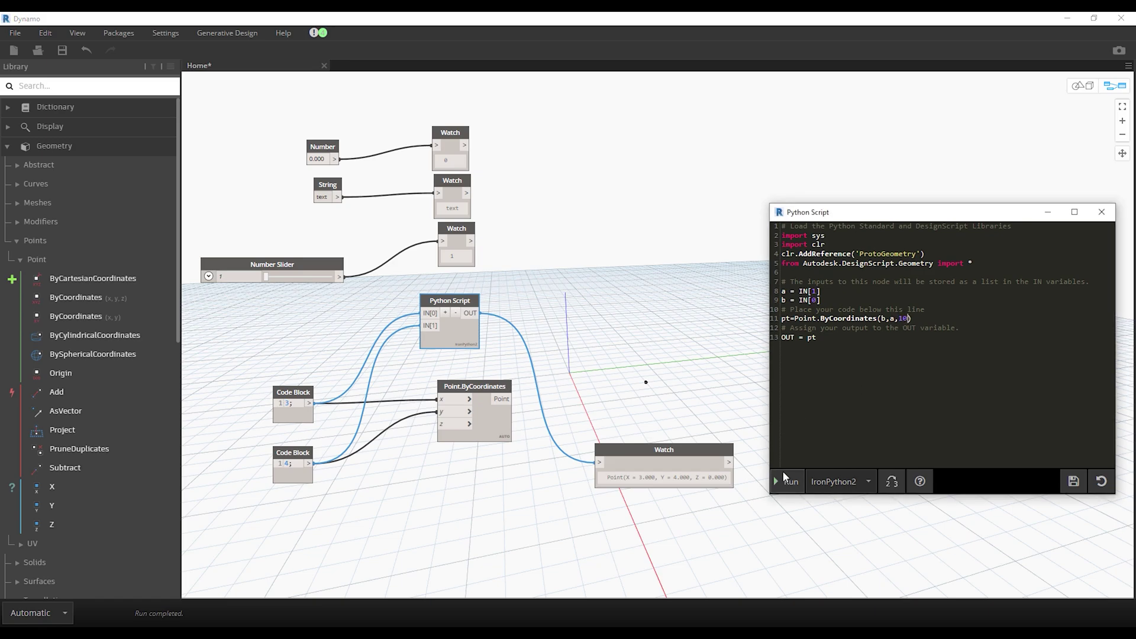
click(785, 479)
key(ctrl+b)
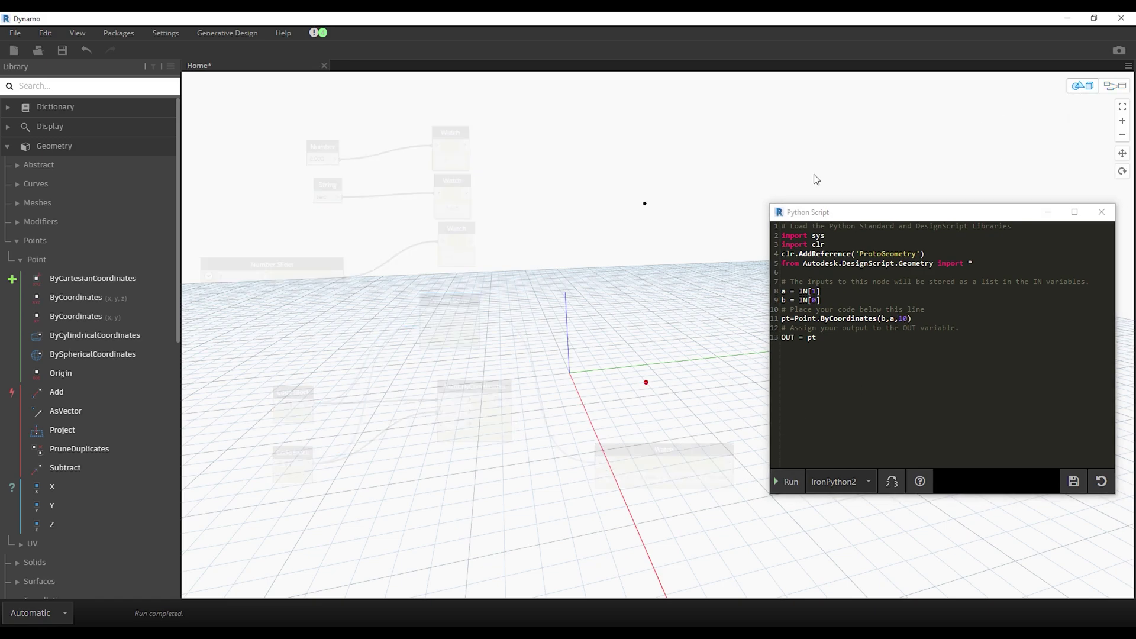
mouse_move(742, 178)
right_down()
mouse_move(578, 211)
mouse_move(692, 210)
right_up()
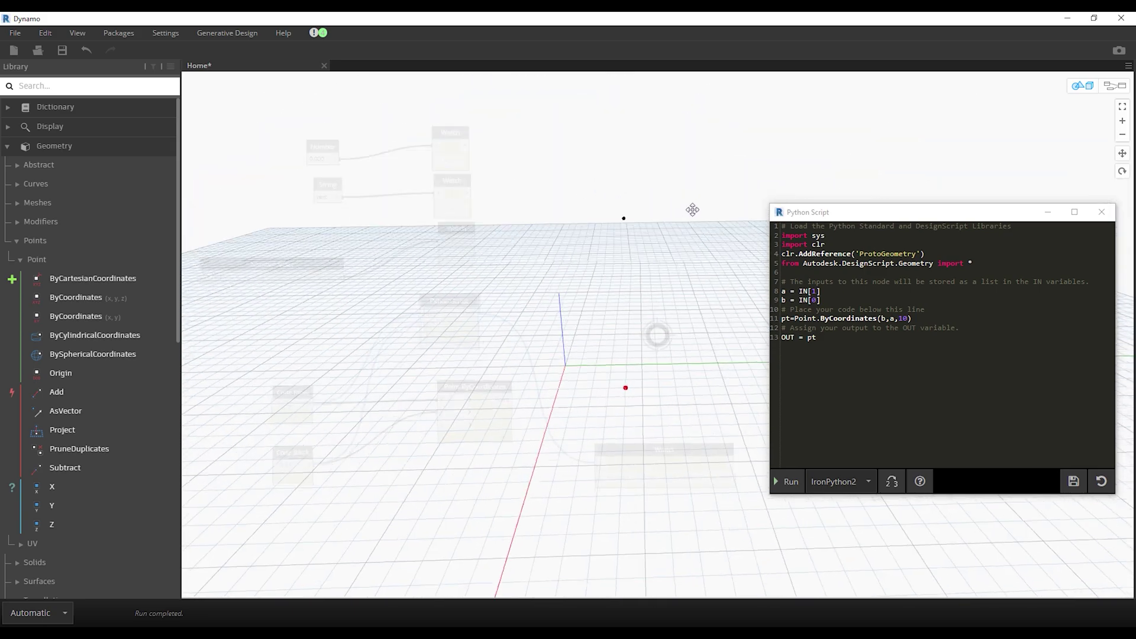
click(1108, 89)
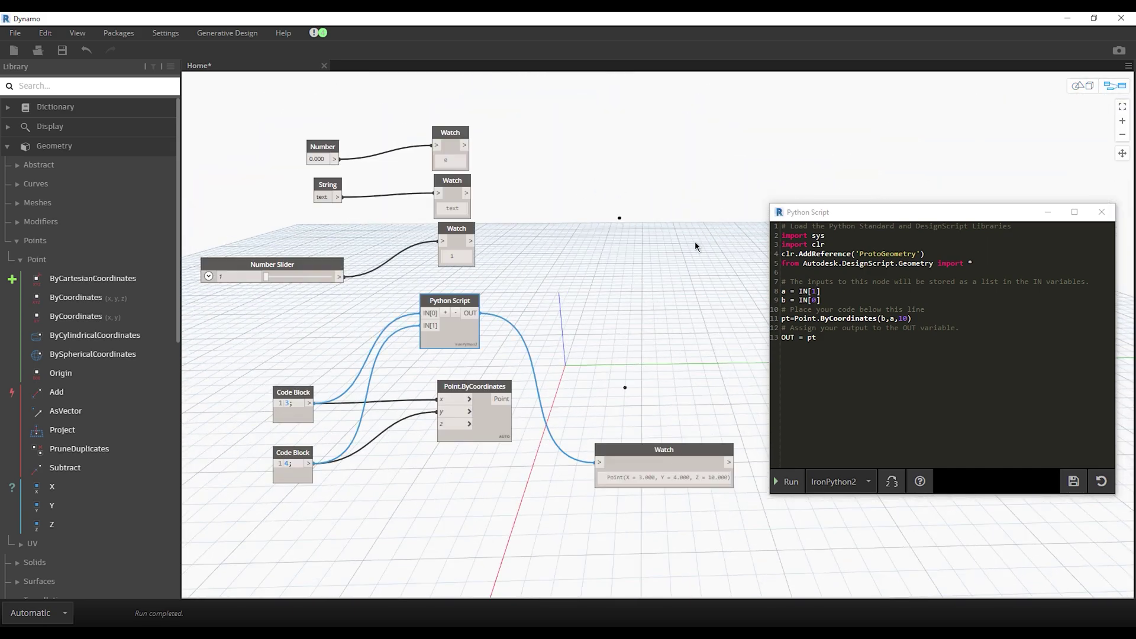